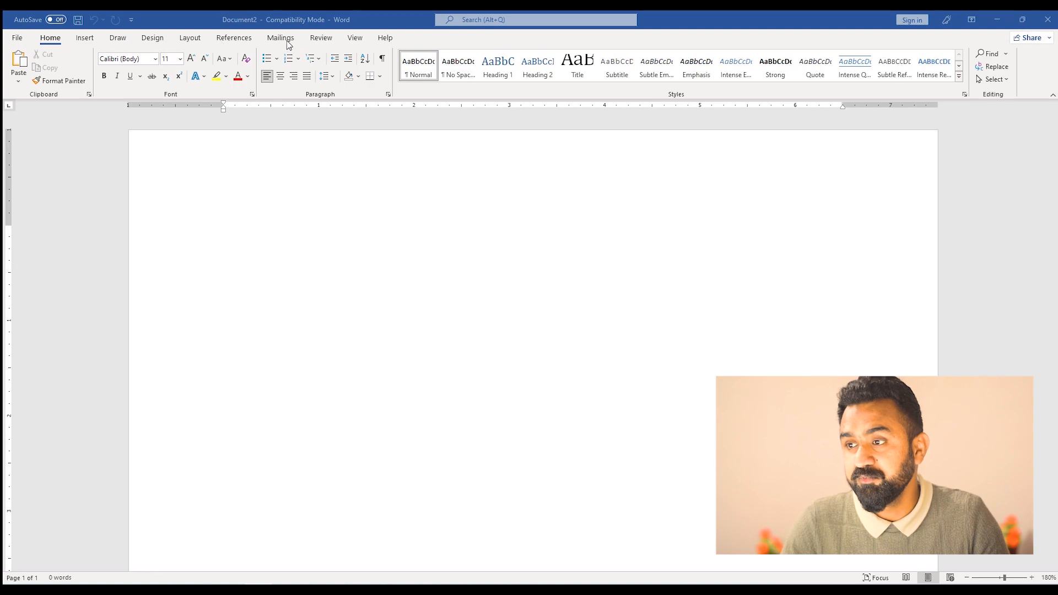
click(118, 38)
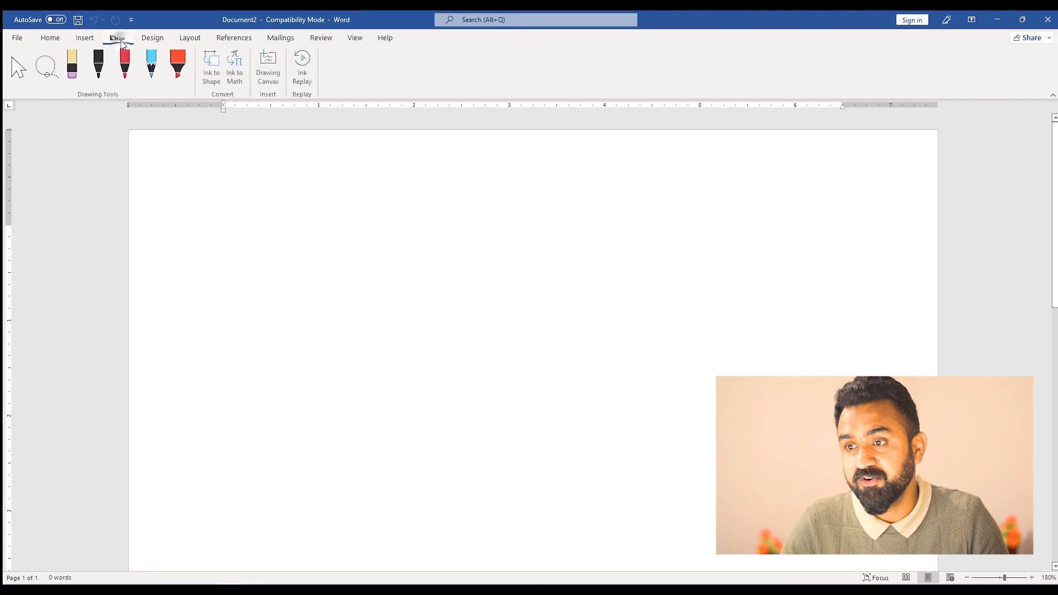
click(151, 38)
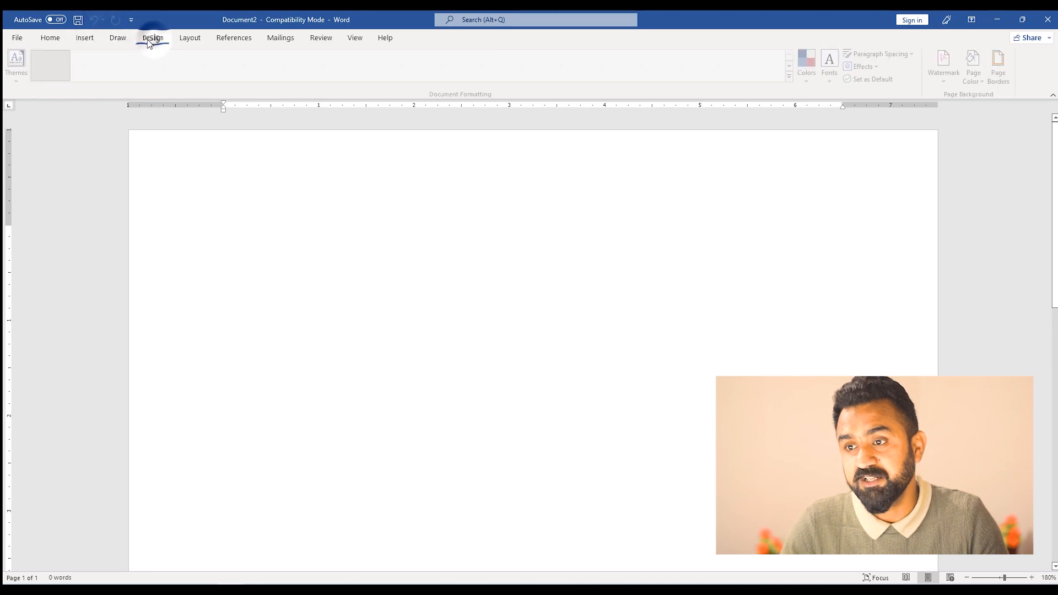
click(50, 39)
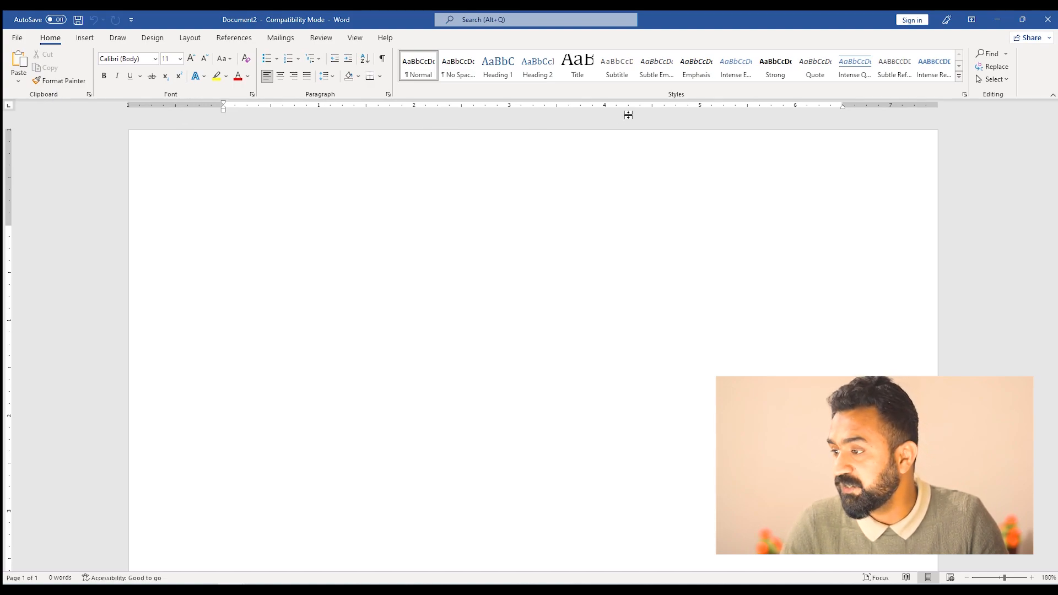
click(88, 38)
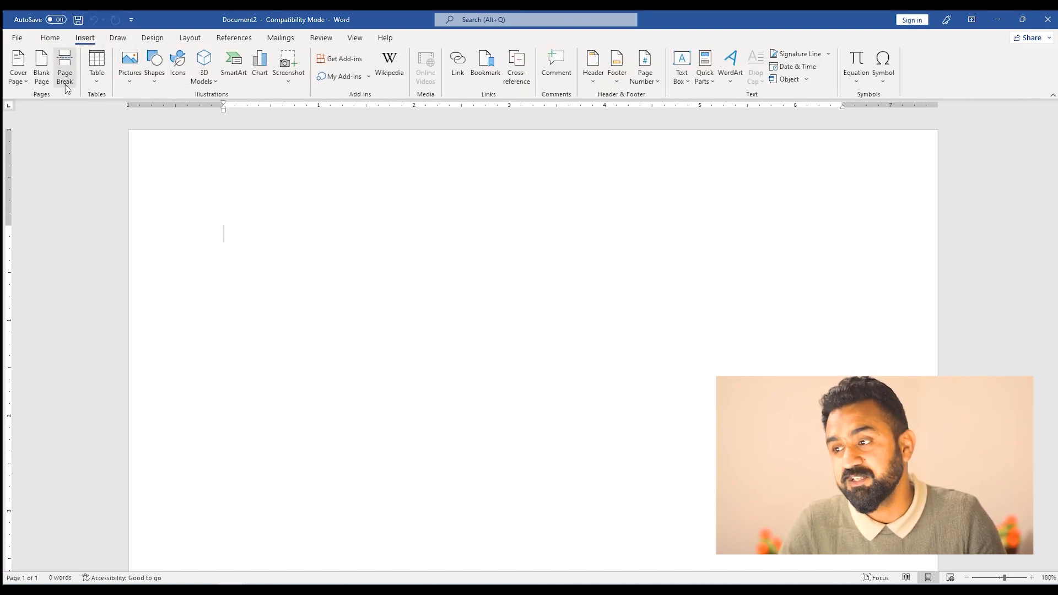
click(50, 38)
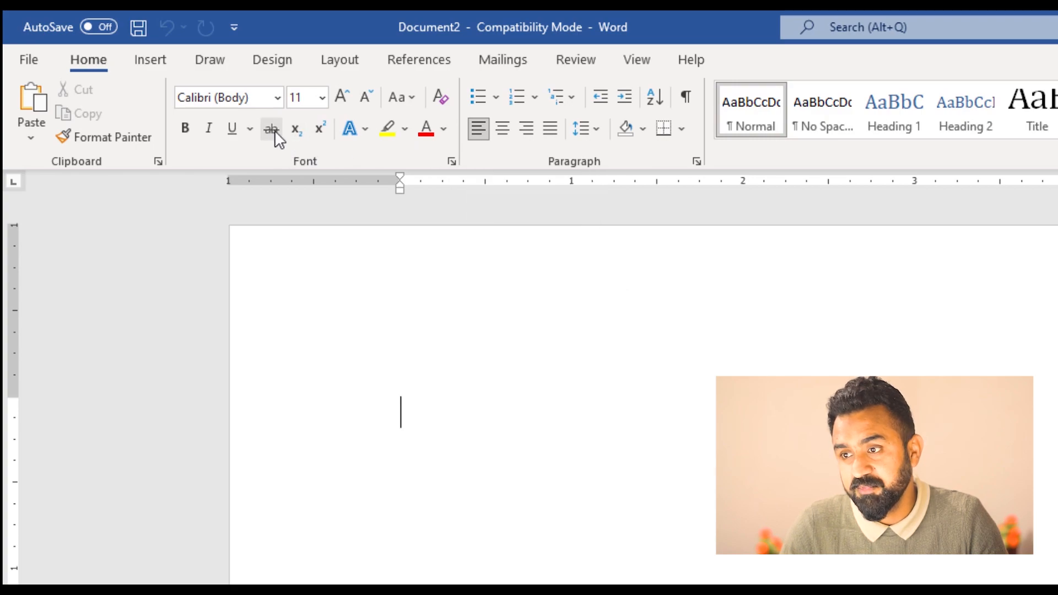
Change the font color to green and set it back to Automatic.
click(445, 131)
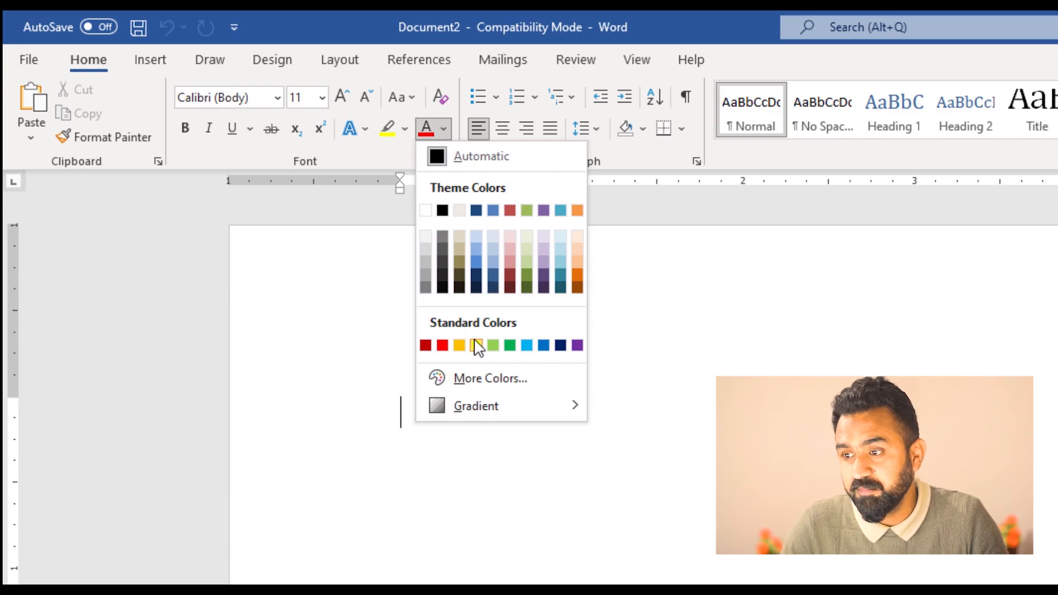
click(509, 345)
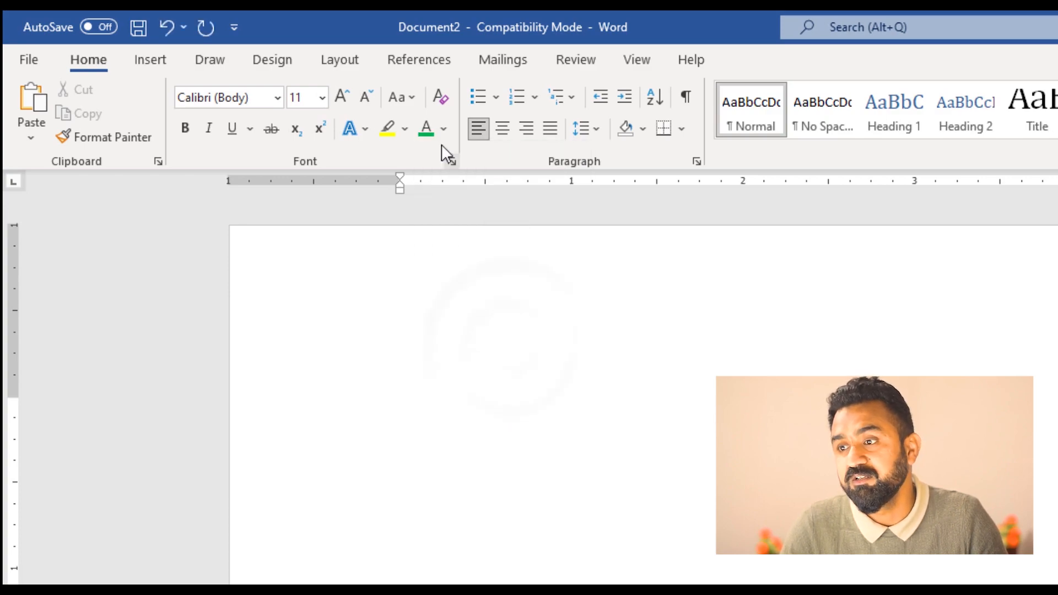
click(443, 129)
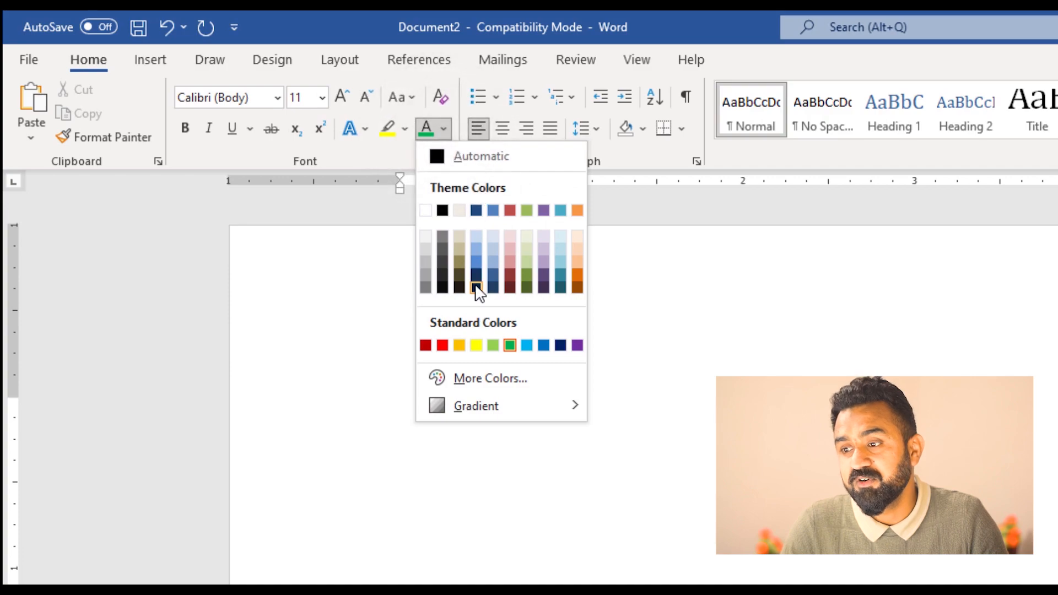
click(455, 158)
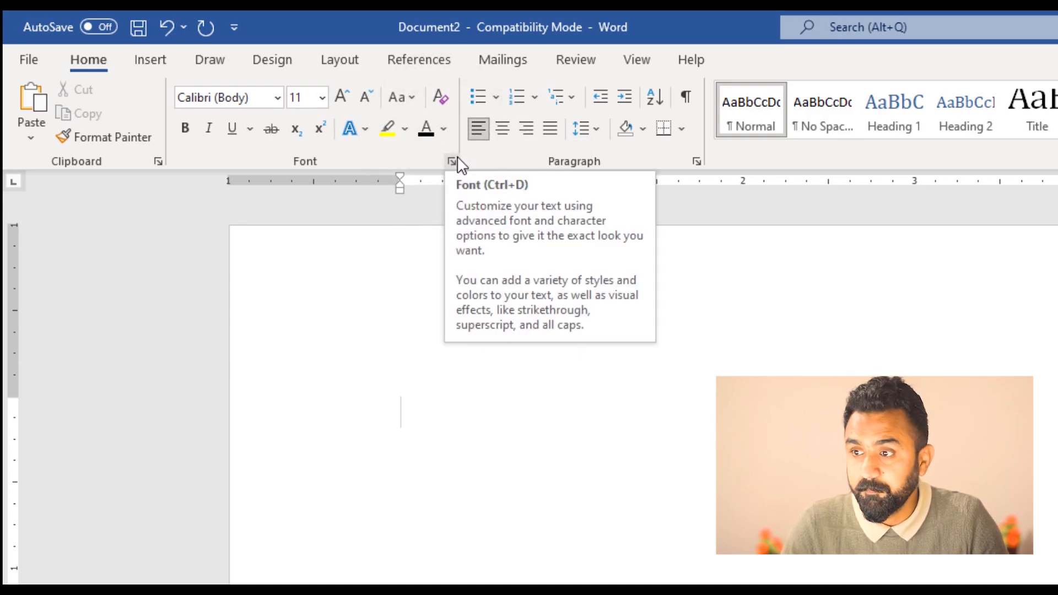
Open the detailed Font settings dialog and close it without applying any changes.
click(463, 381)
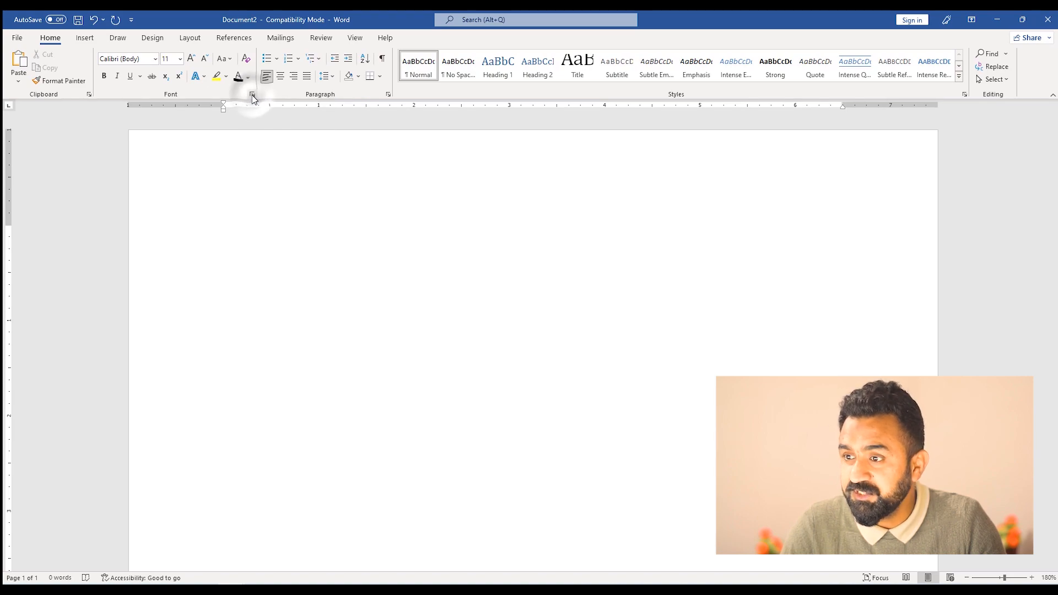
click(253, 96)
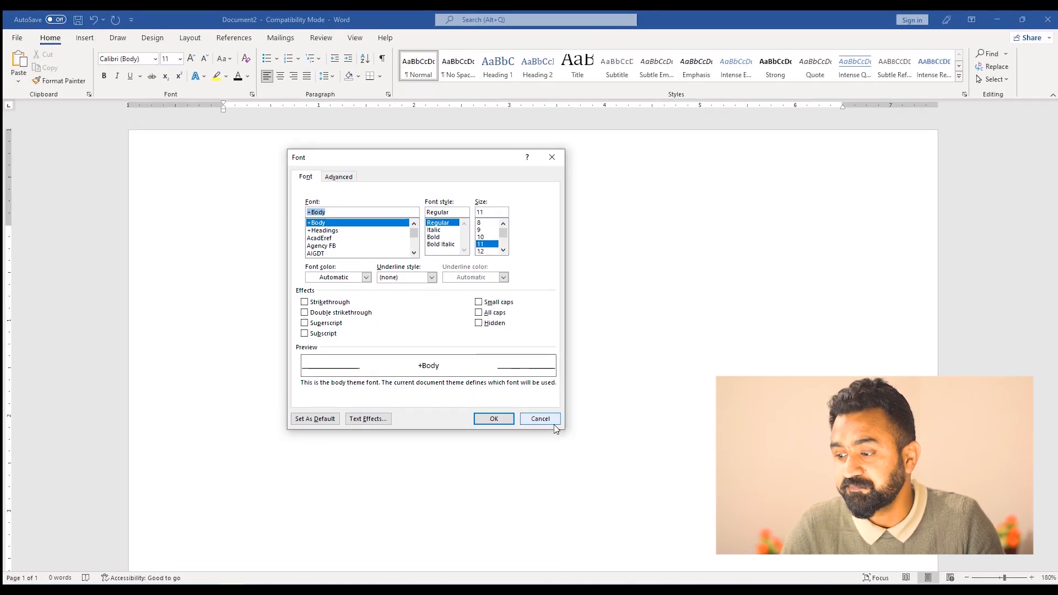
click(552, 420)
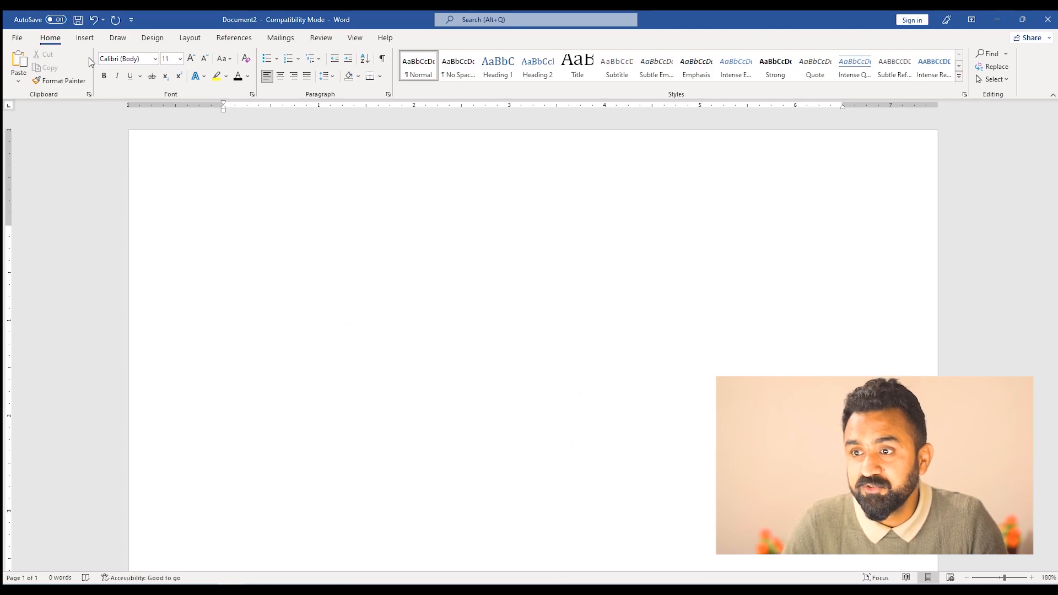
click(88, 39)
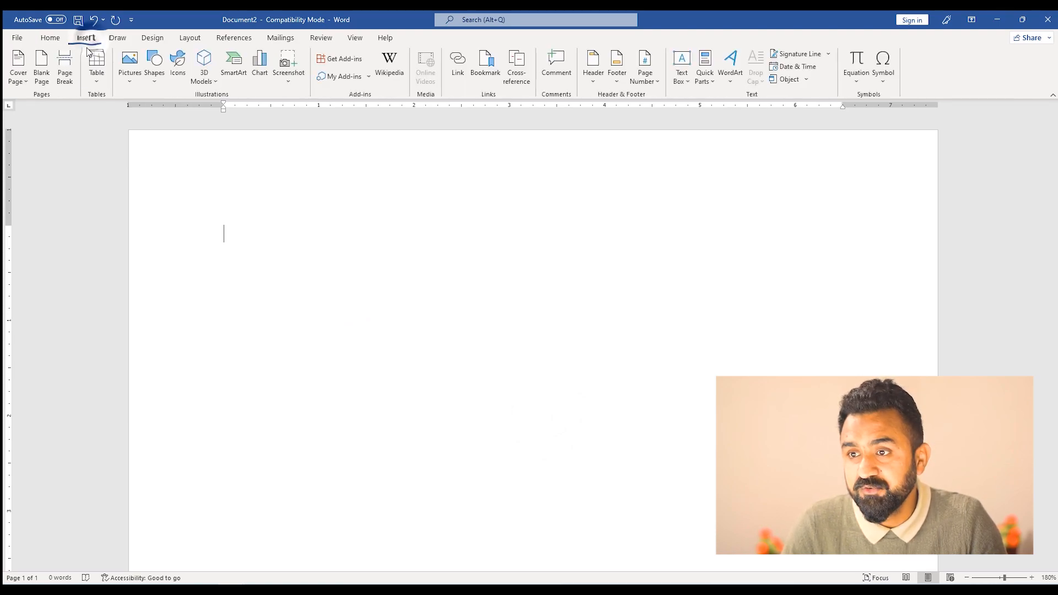
click(50, 37)
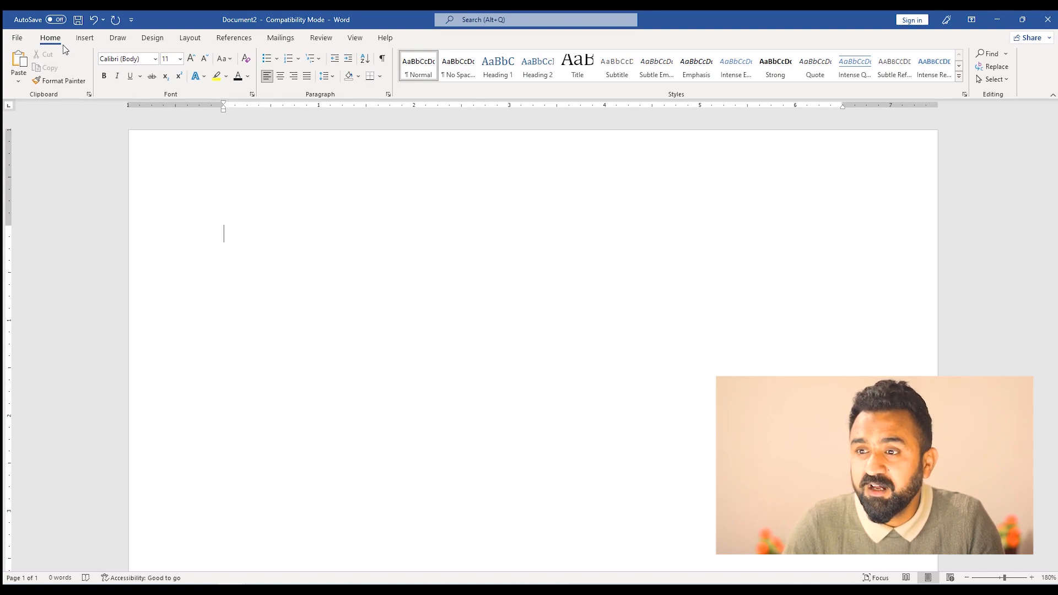
click(85, 37)
click(50, 38)
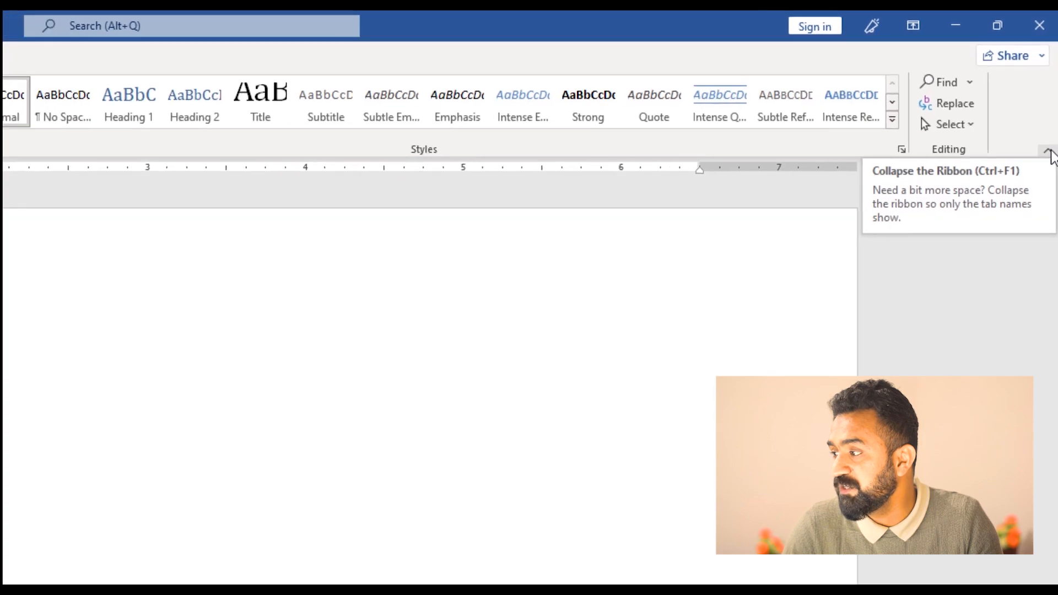
Collapse the ribbon to its tab names, then temporarily reveal and hide the Home commands.
click(1047, 165)
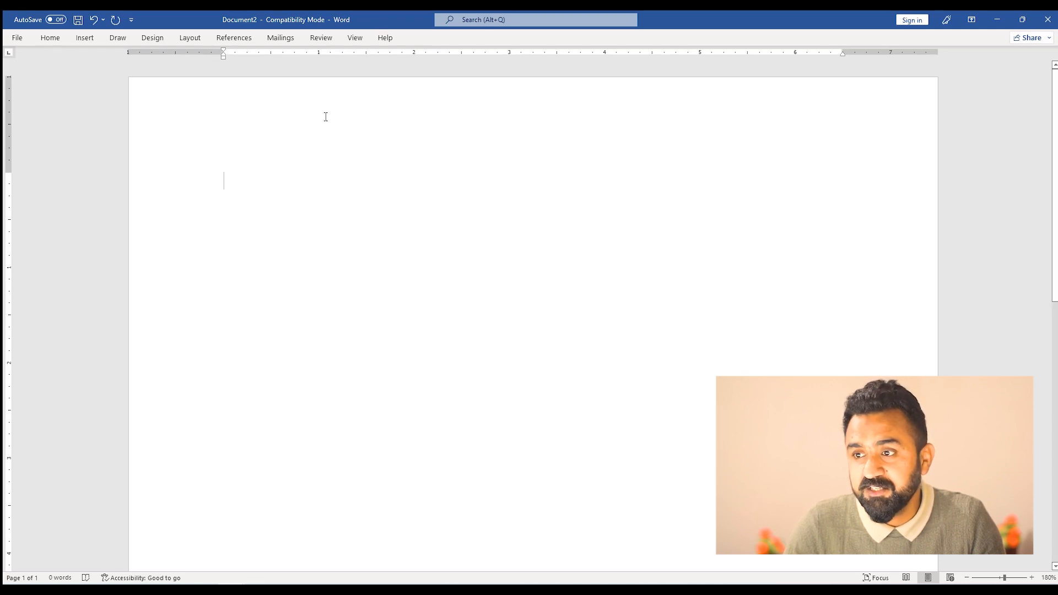
click(50, 38)
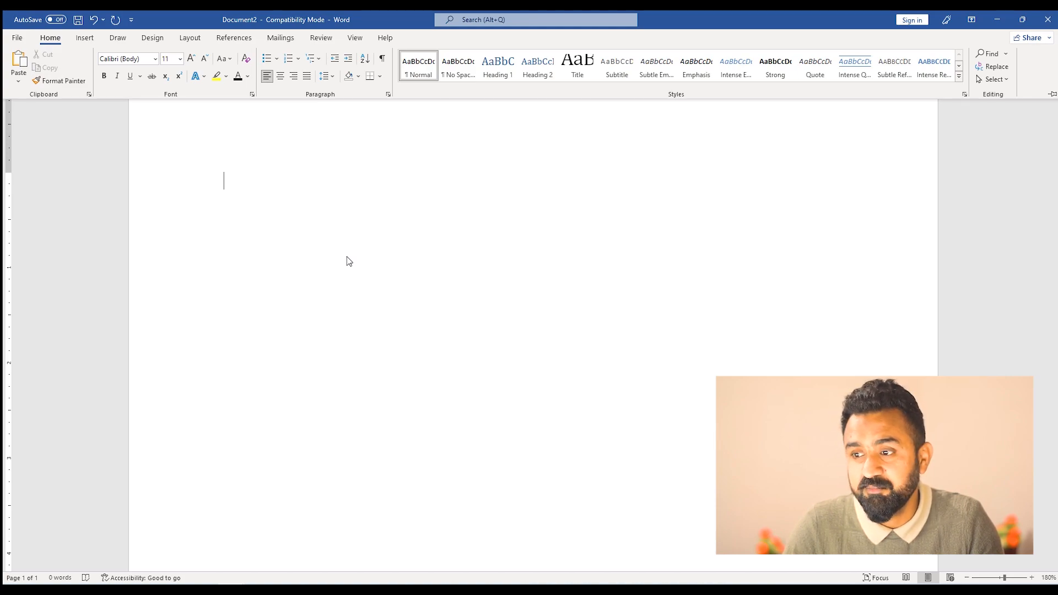
click(295, 264)
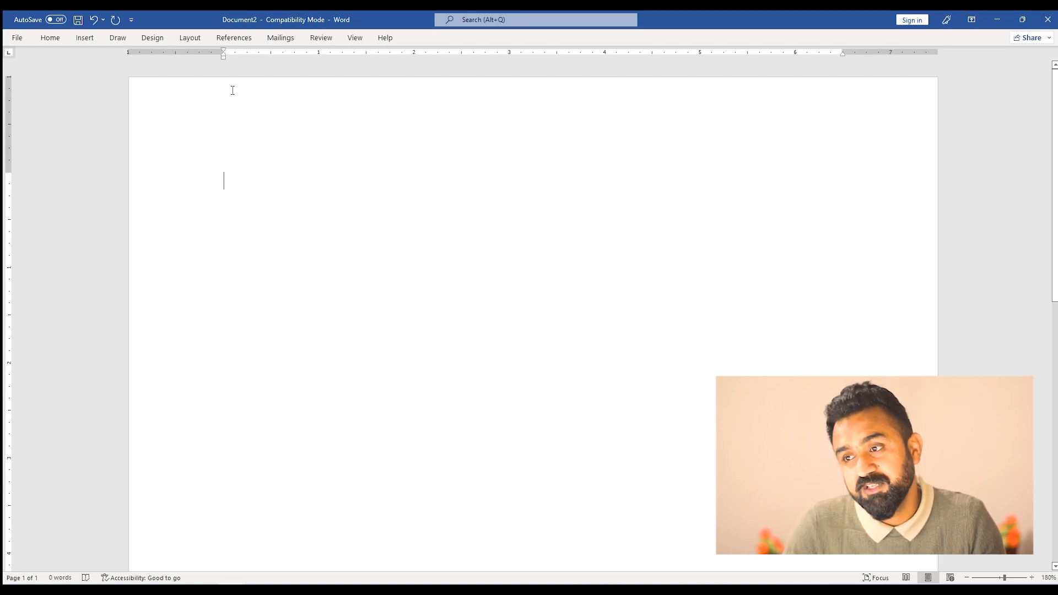
Reveal the Design commands temporarily and pin the ribbon so it stays open.
click(49, 38)
click(153, 37)
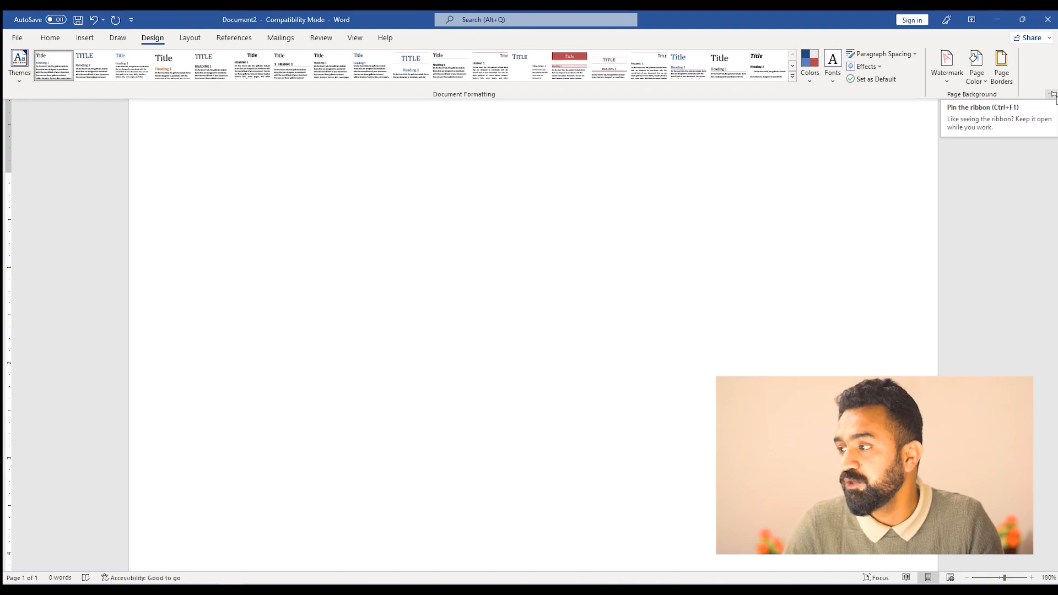
click(1051, 95)
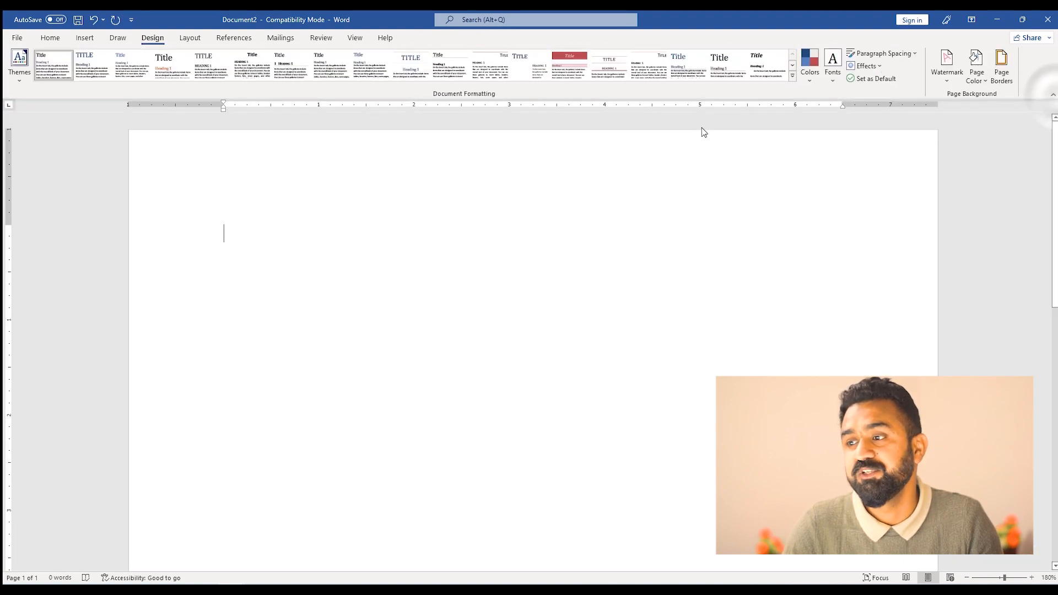
click(270, 272)
click(650, 336)
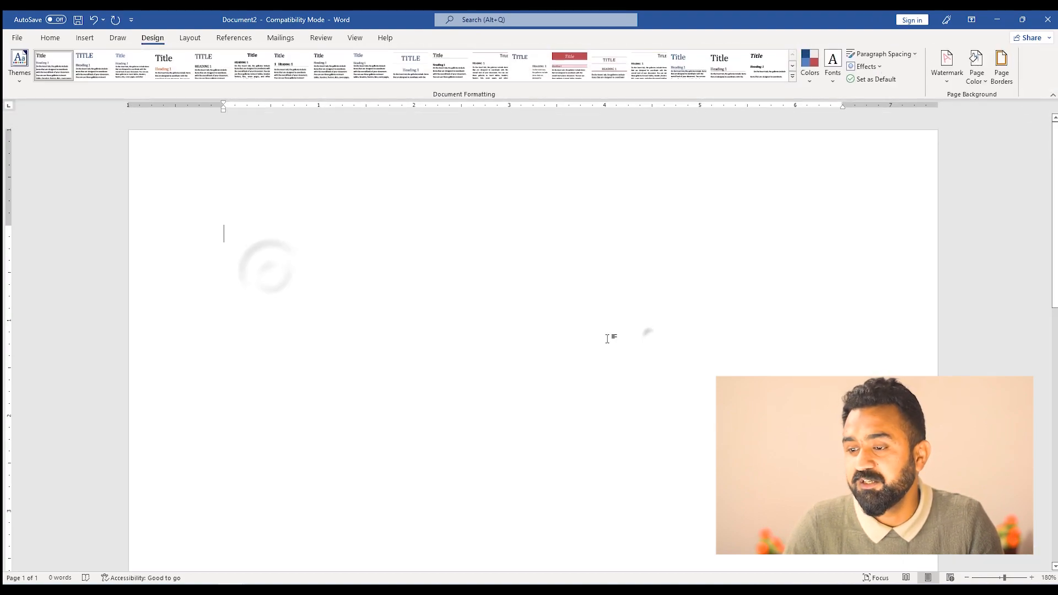
click(337, 428)
click(257, 266)
click(505, 314)
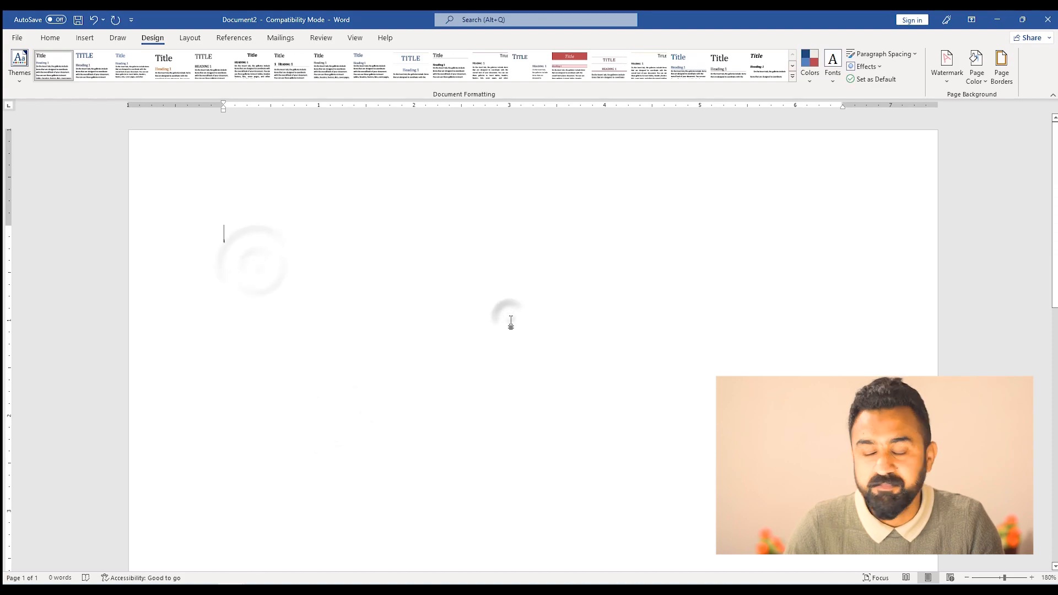
click(50, 38)
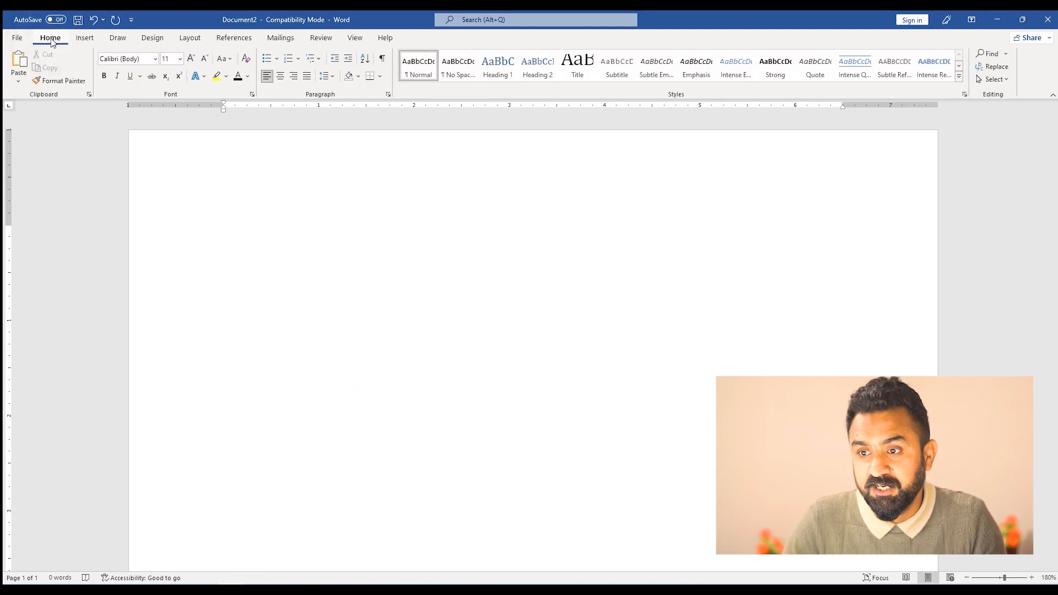
click(198, 265)
click(321, 213)
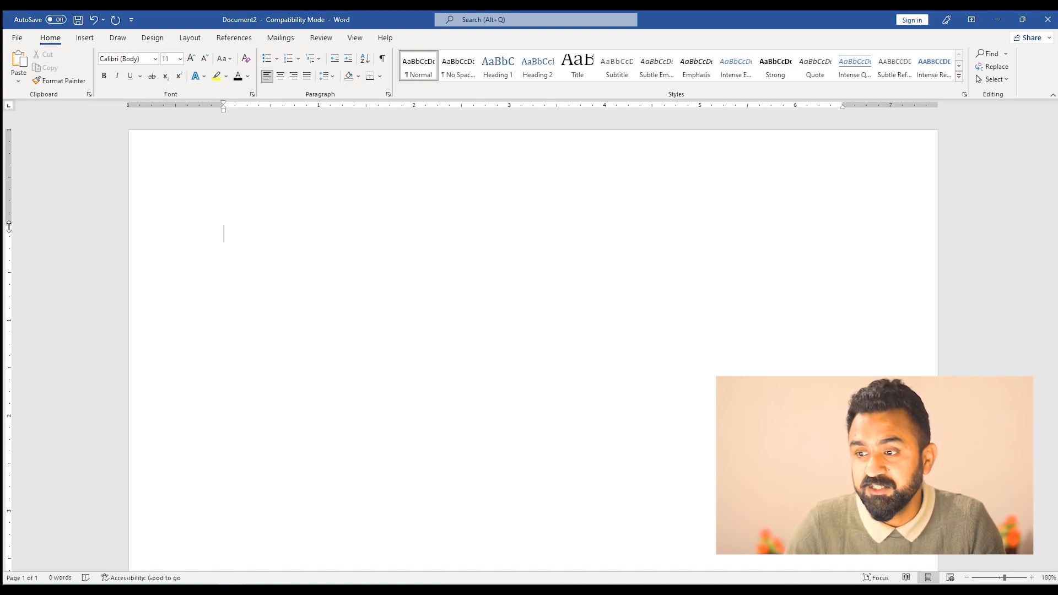
drag(9, 226, 9, 226)
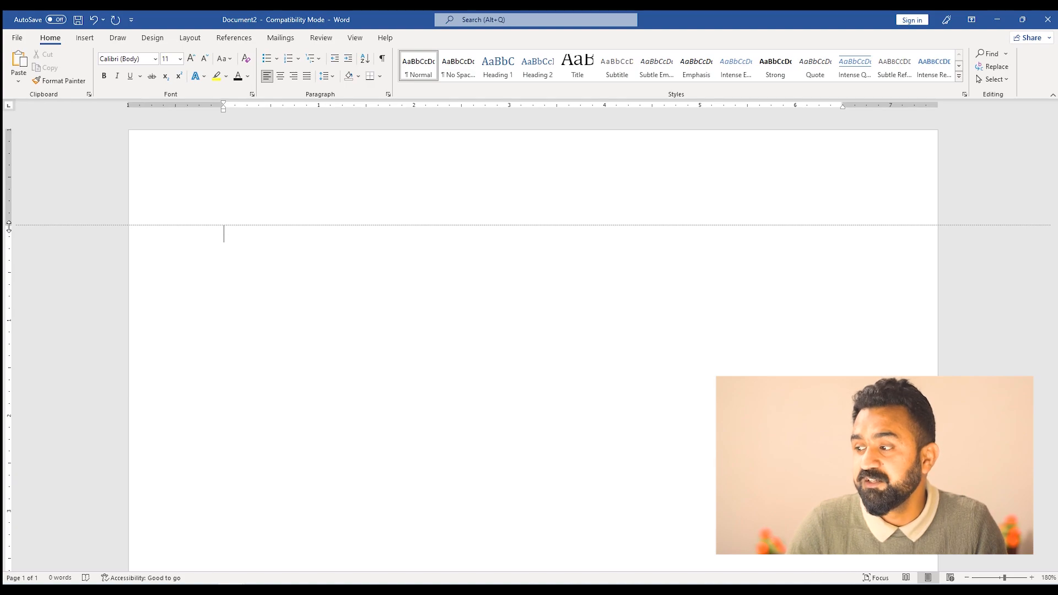
drag(8, 226, 9, 226)
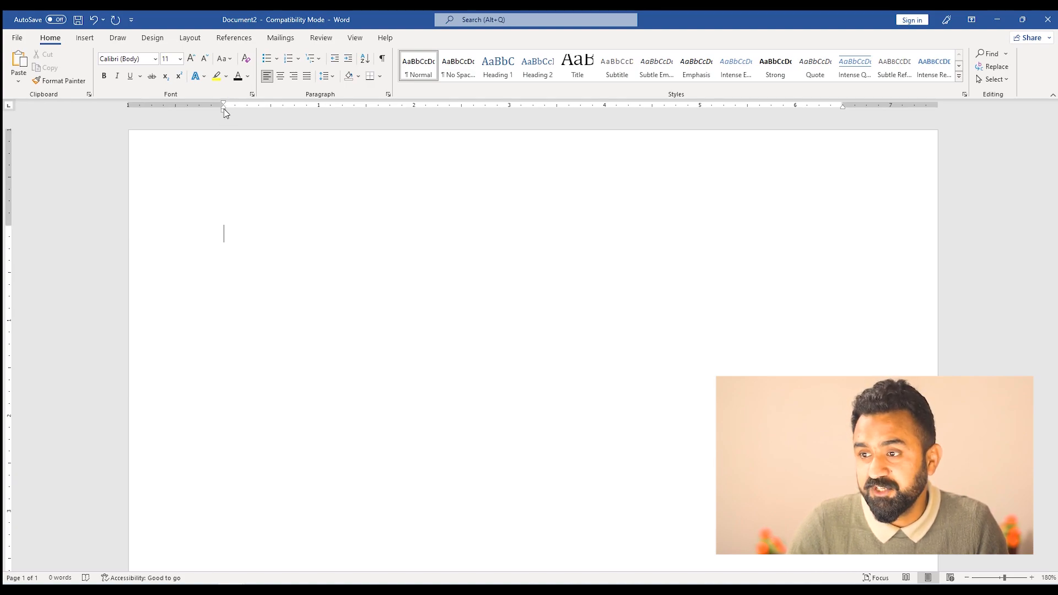
drag(224, 111, 225, 112)
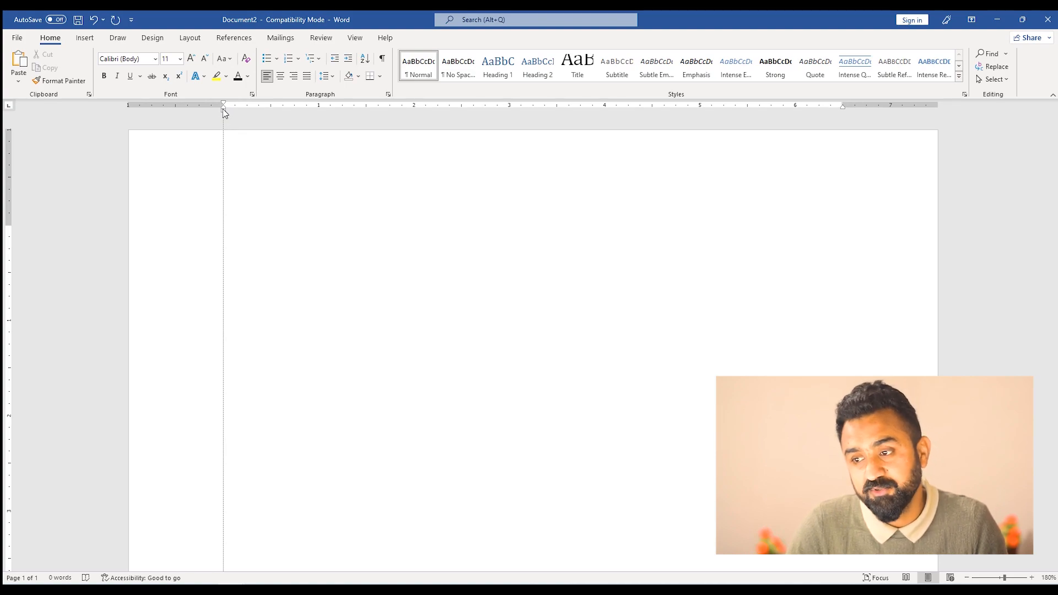
drag(224, 112, 224, 109)
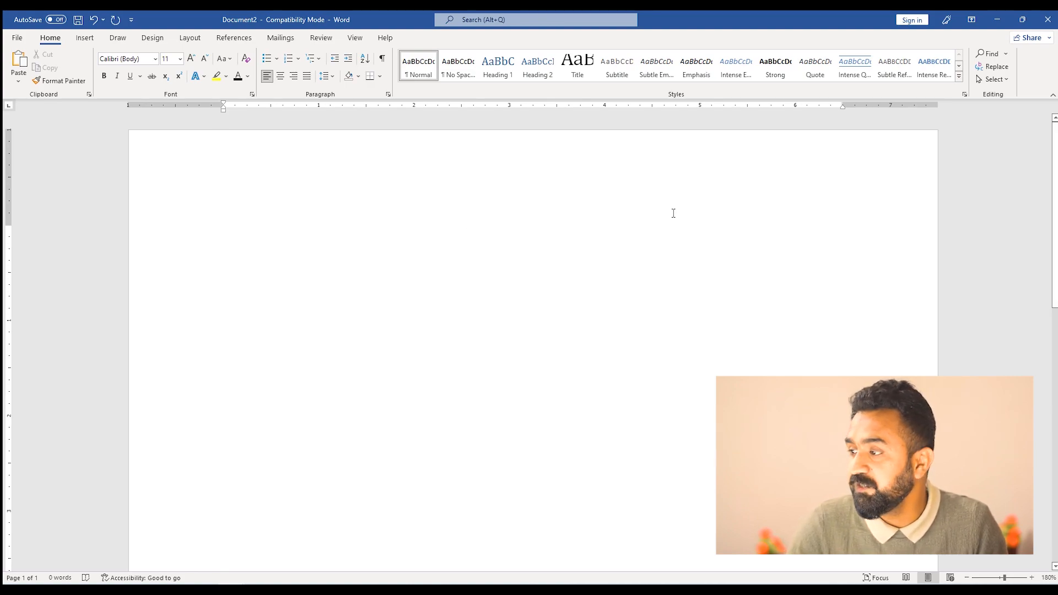
drag(842, 104, 843, 104)
scroll(276, 382, down, 1)
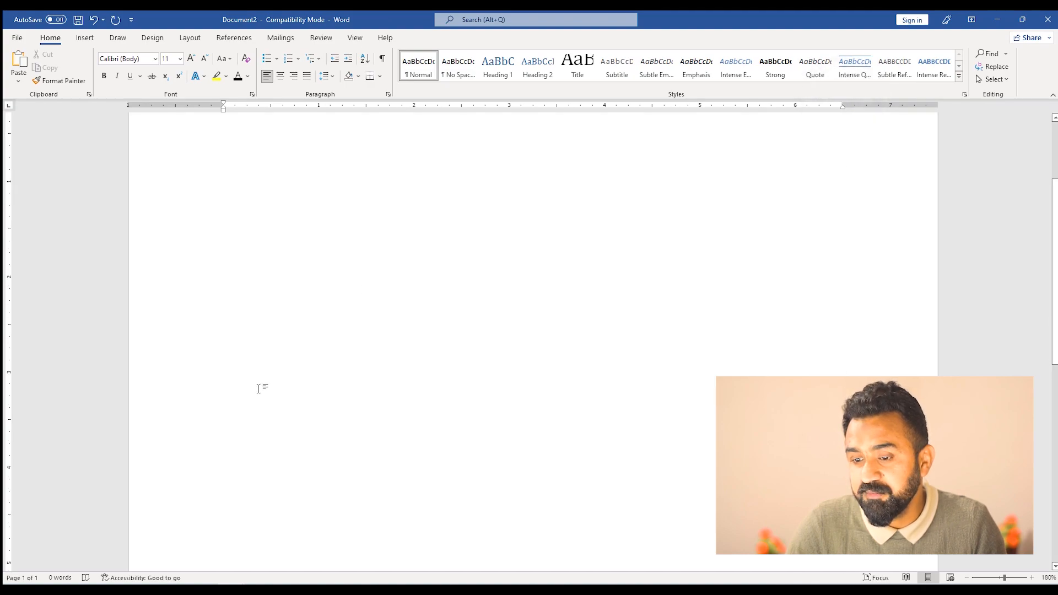
scroll(259, 387, up, 5)
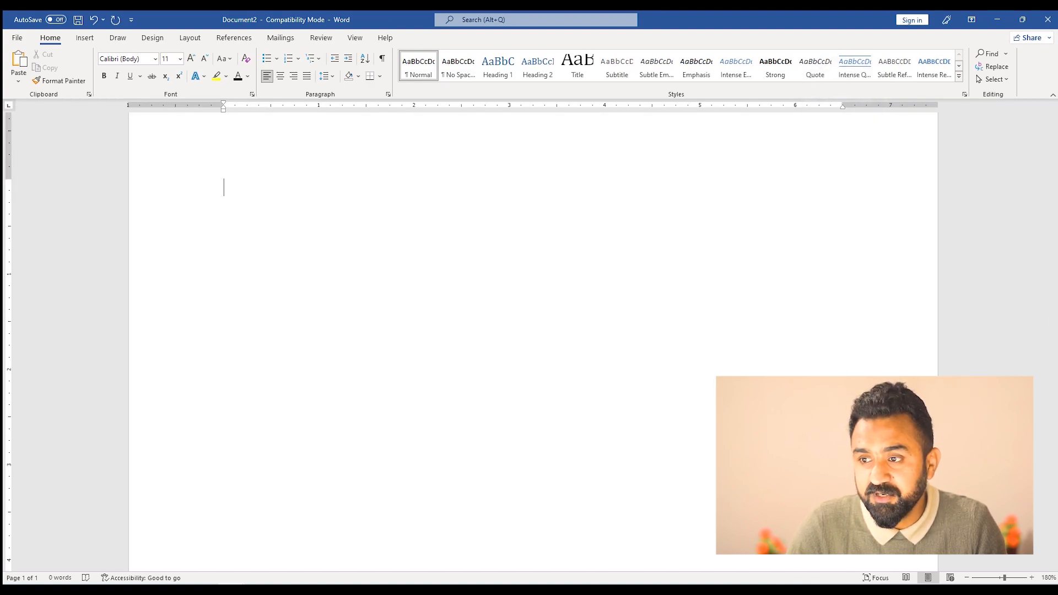
scroll(254, 153, up, 1)
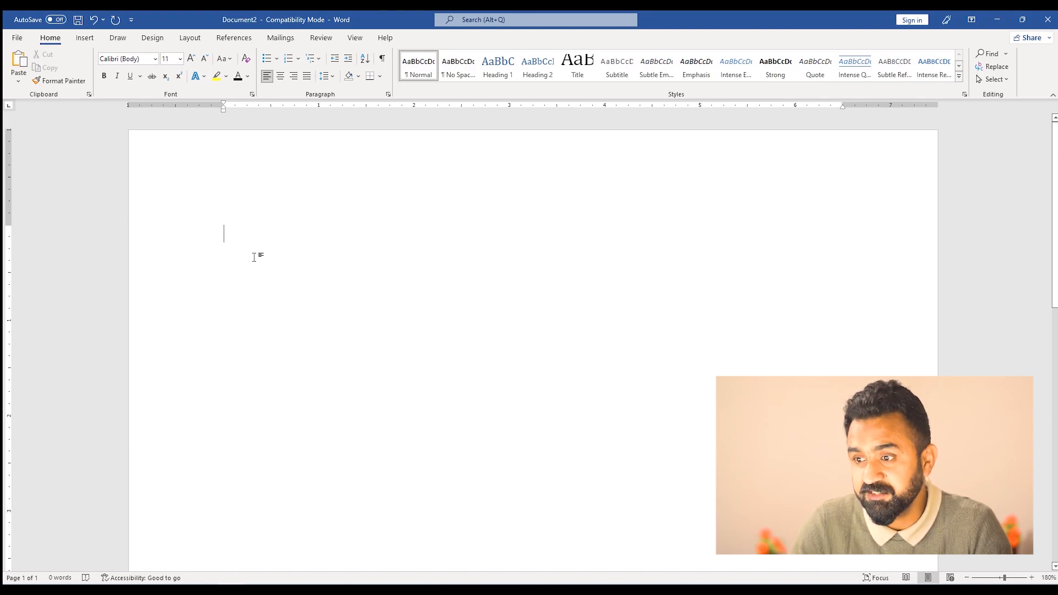
Reduce the page's top margin to about 0.4 inch using the vertical ruler.
drag(7, 226, 7, 226)
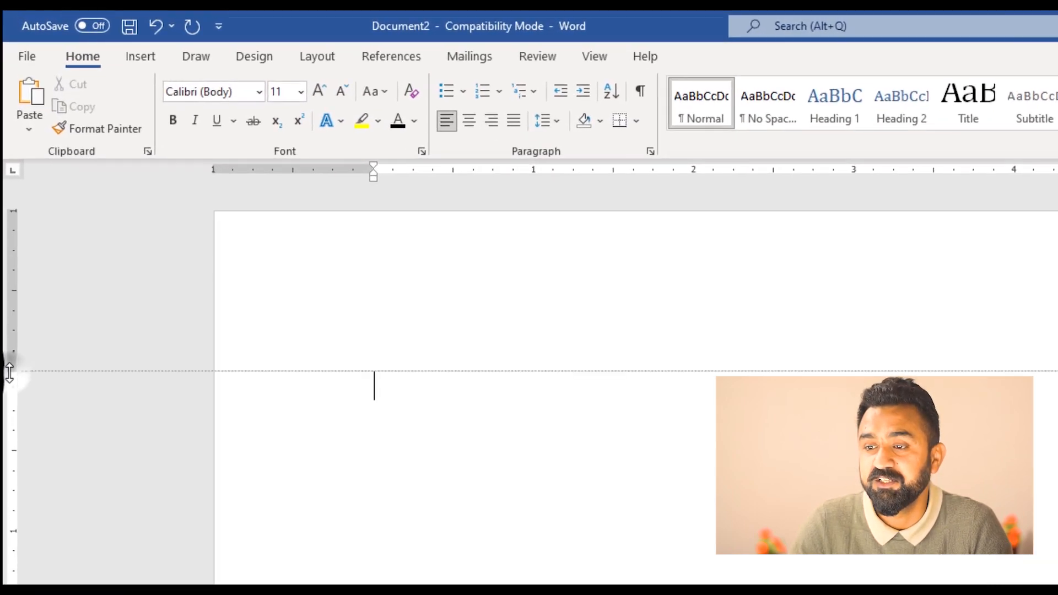
drag(9, 373, 10, 372)
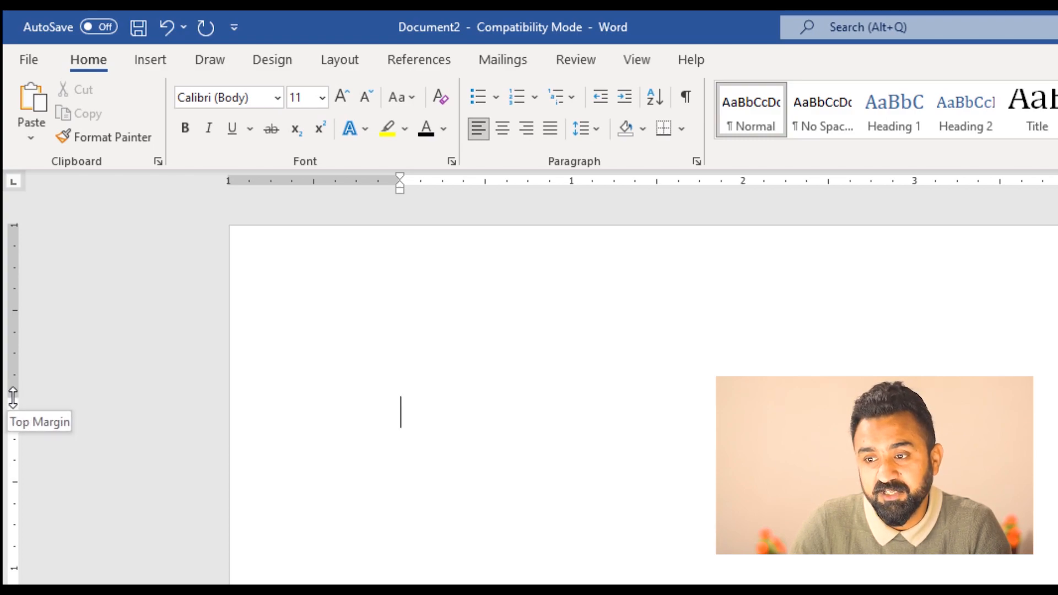
drag(13, 397, 14, 293)
click(339, 274)
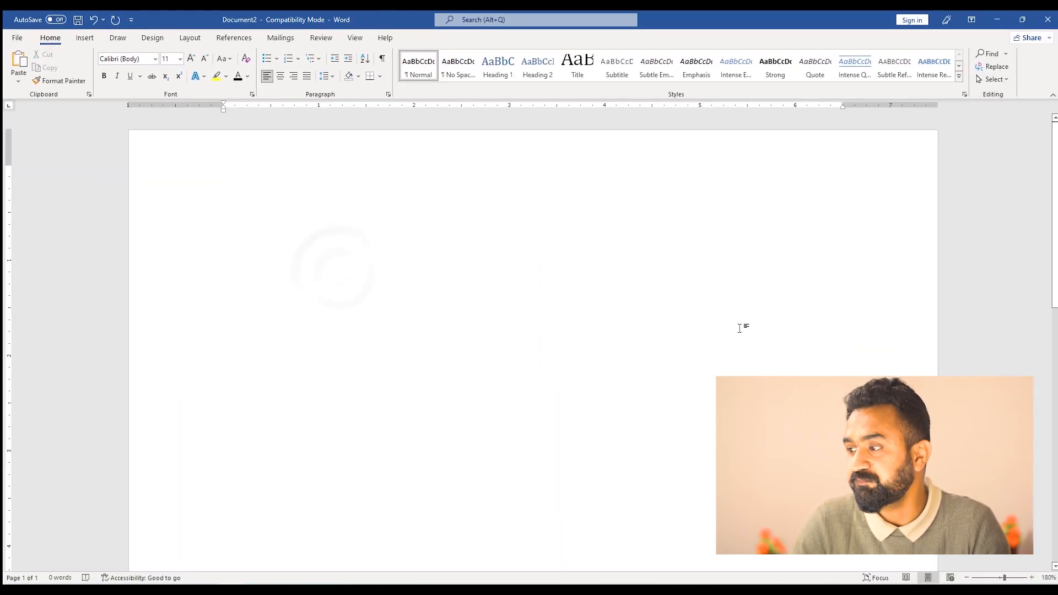
Move the right indent outward to about 6.8 inches on the horizontal ruler.
click(739, 326)
drag(841, 102, 872, 104)
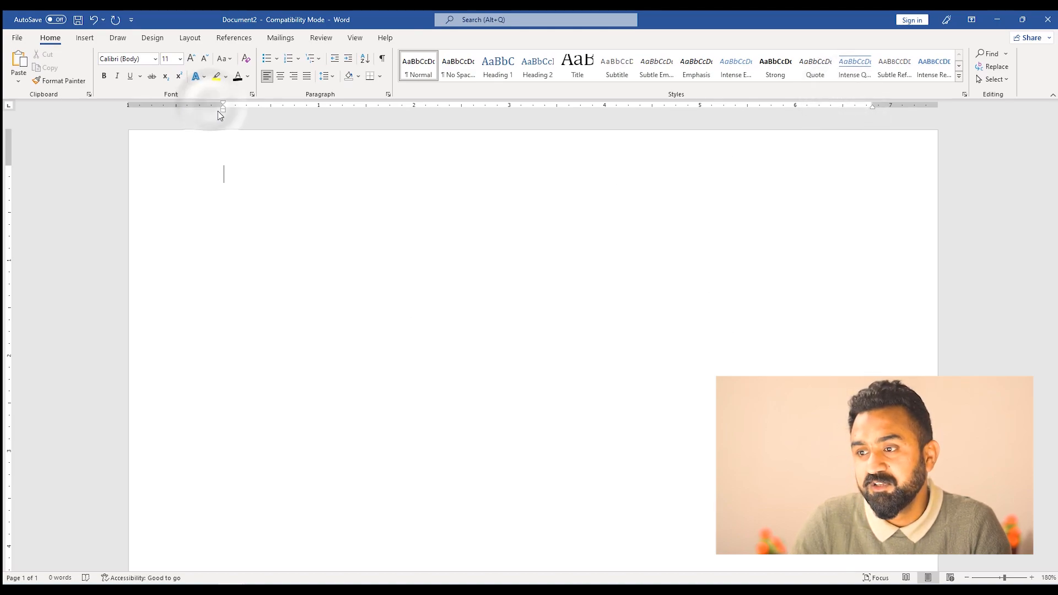
Reduce the page's left margin to about 0.6 inch using the horizontal ruler.
drag(223, 110, 187, 110)
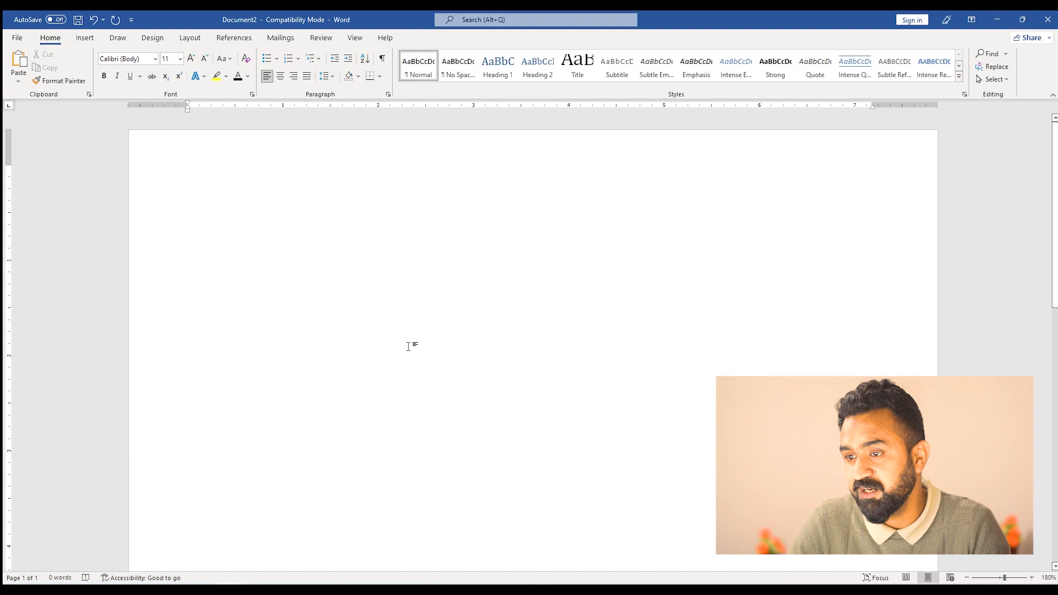
scroll(420, 303, down, 10)
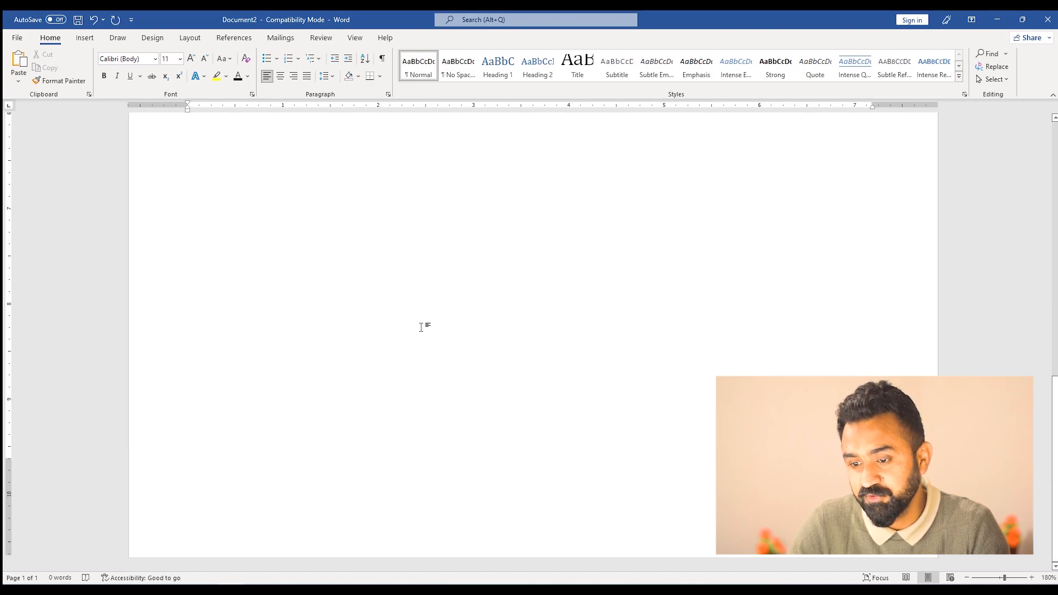
scroll(283, 510, up, 10)
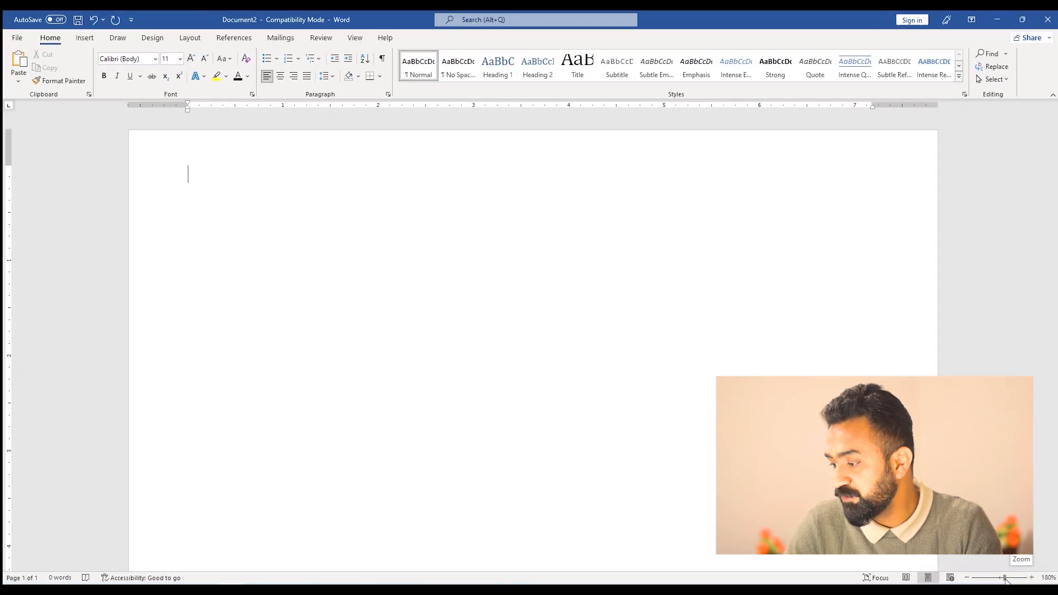
Zoom the page out to 64% and back in to 228% with the zoom slider.
drag(1005, 579, 992, 581)
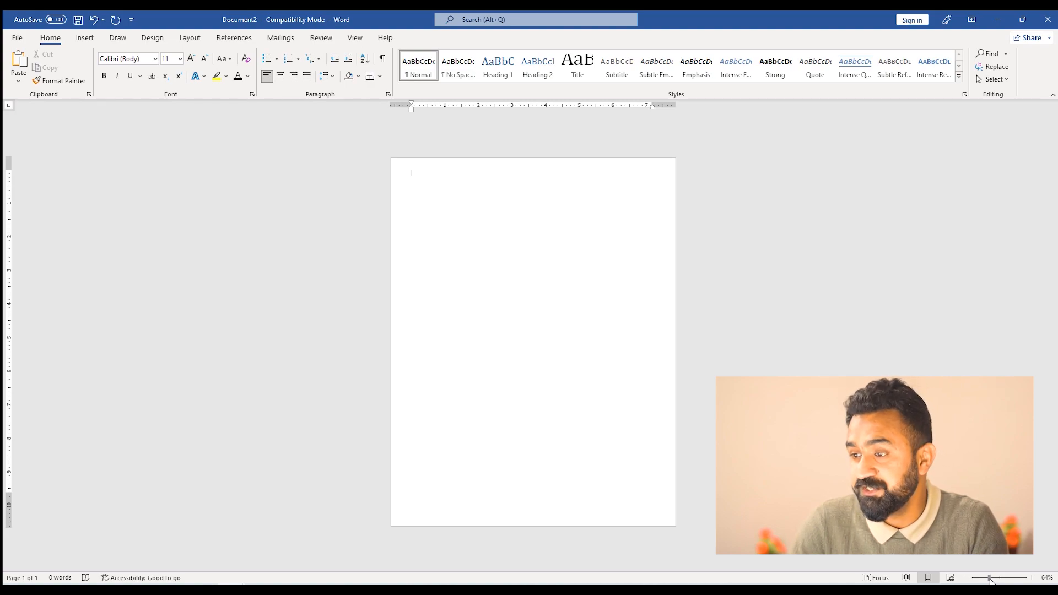
drag(991, 580, 1009, 582)
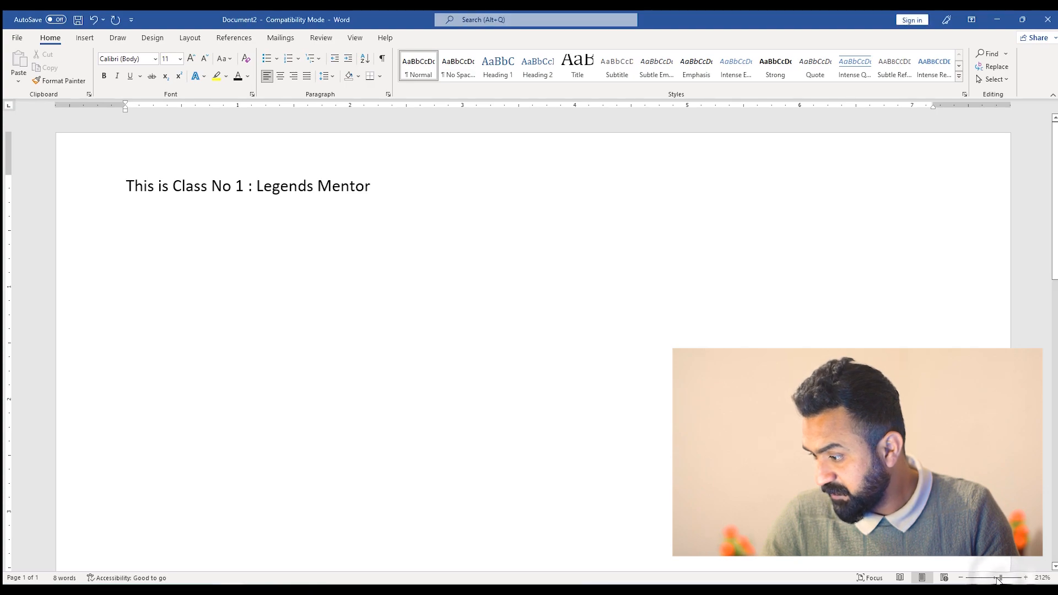
click(995, 578)
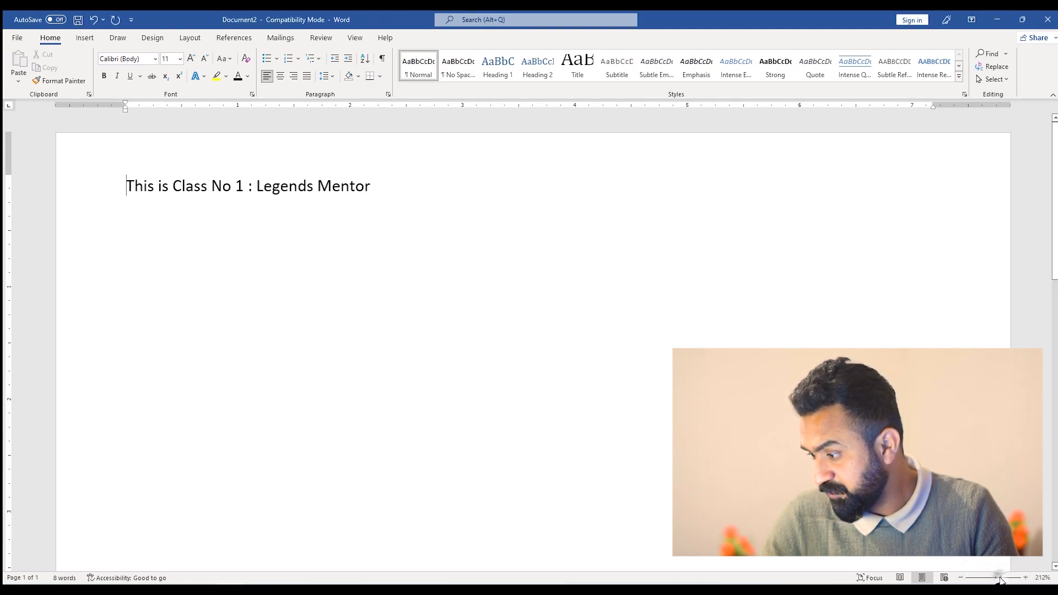
drag(996, 581, 1002, 580)
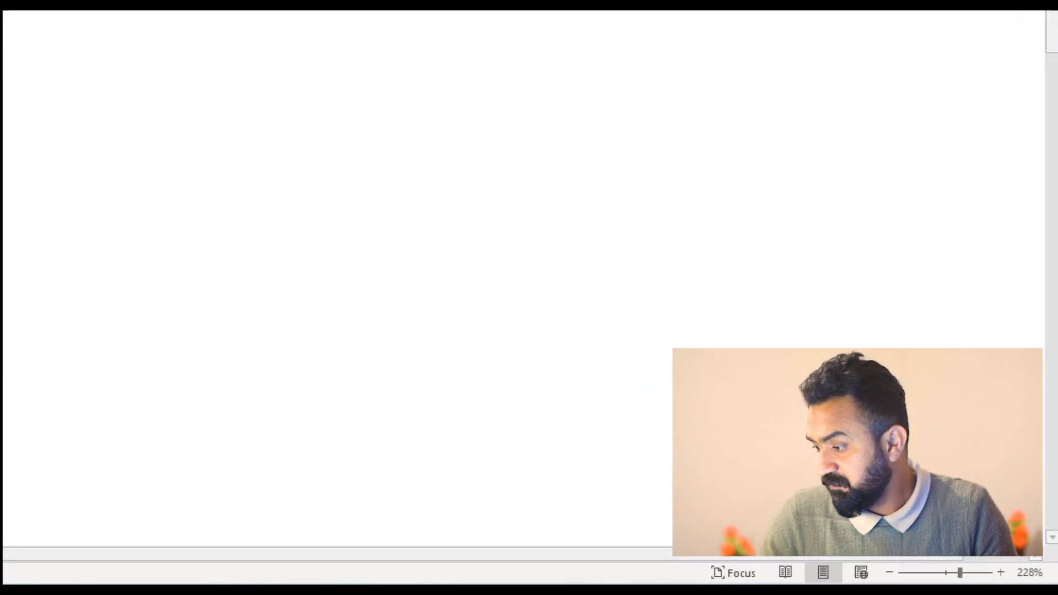
Set the document zoom to fit the page width through the Zoom settings.
click(1026, 574)
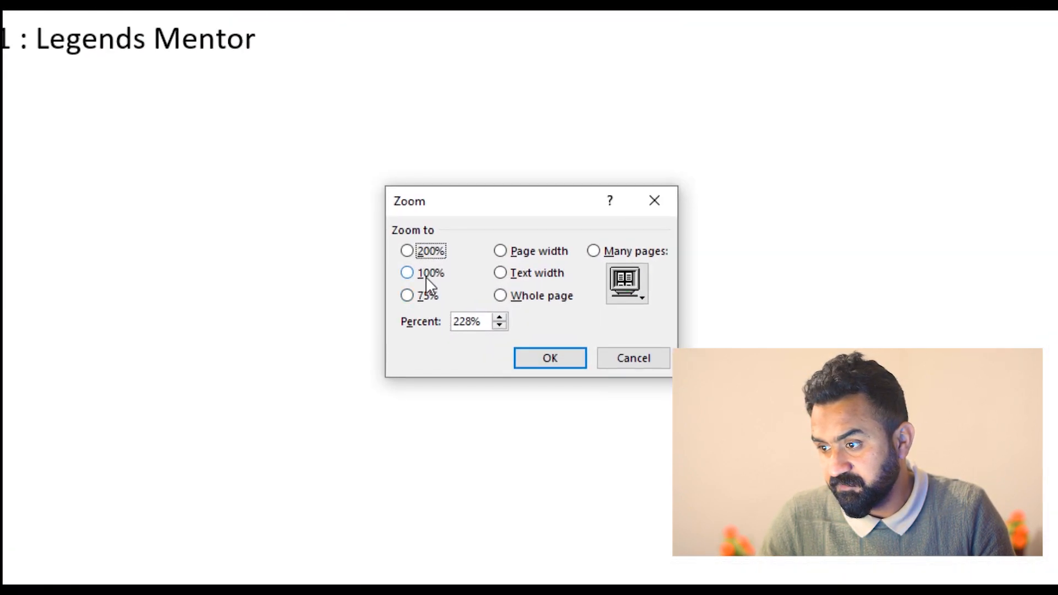
click(513, 250)
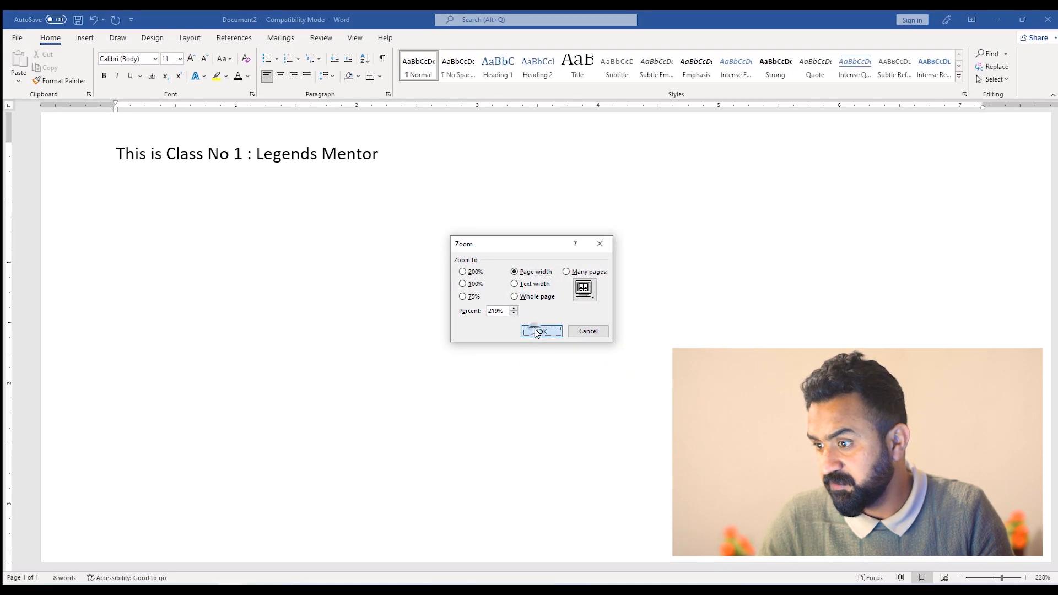
click(538, 348)
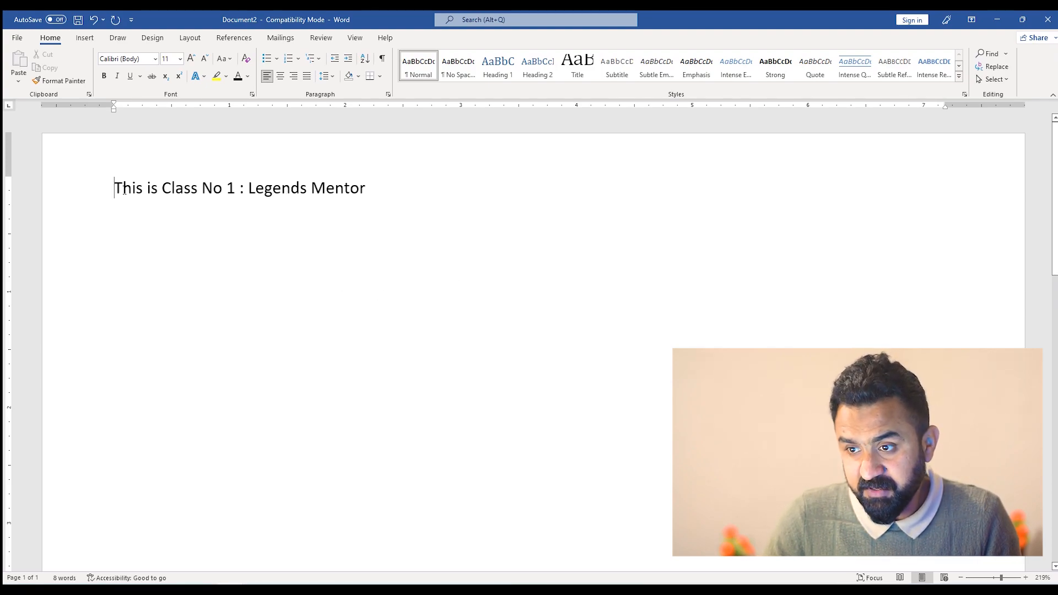
Insert "help" before "Legends Mentor", select the inserted word and delete it in one go.
click(247, 188)
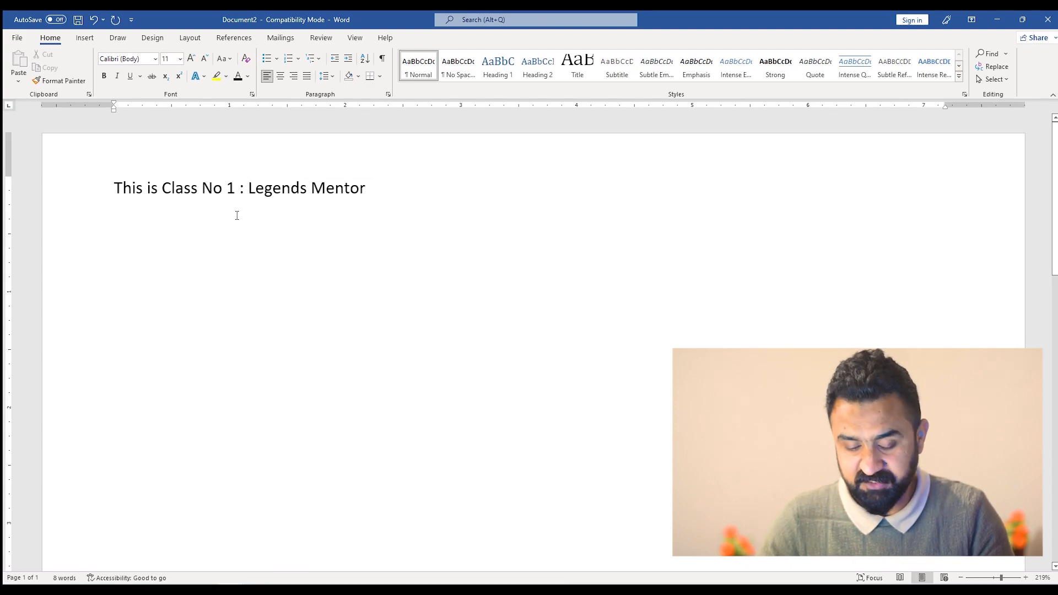
text(help)
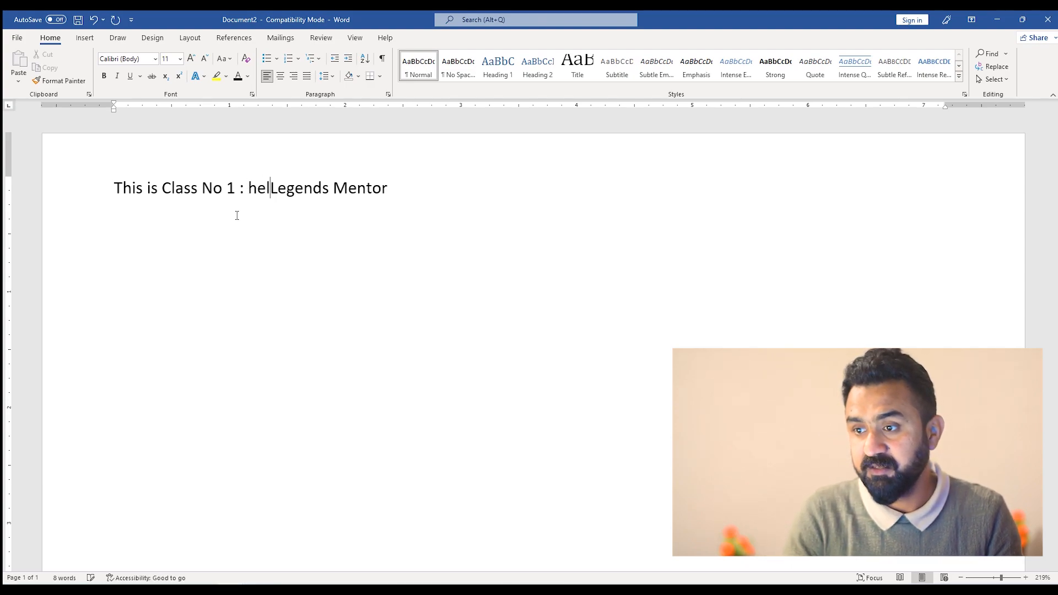
key(ctrl+shift+Left)
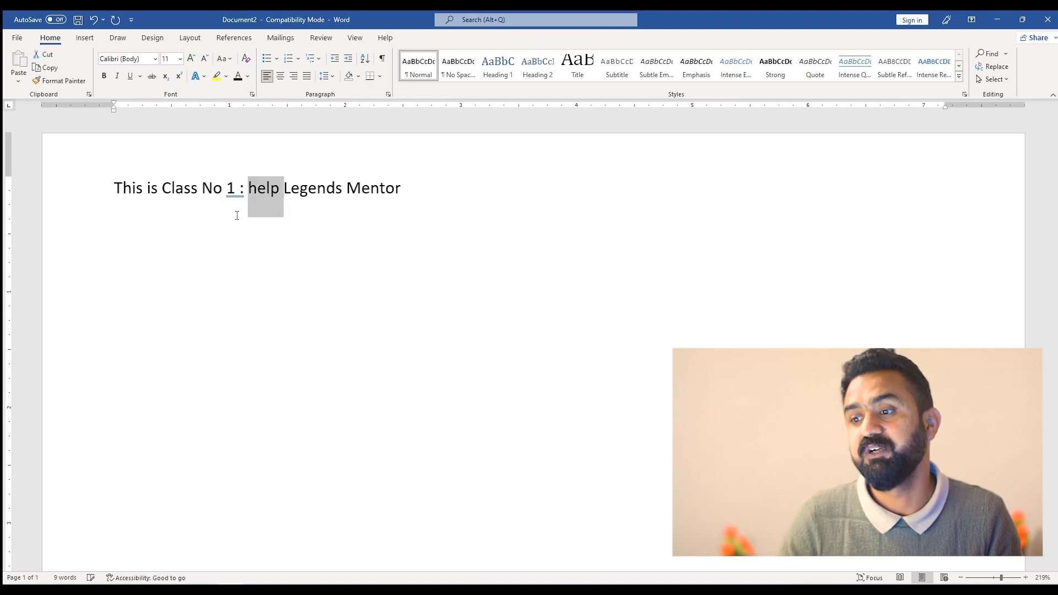
key(BackSpace)
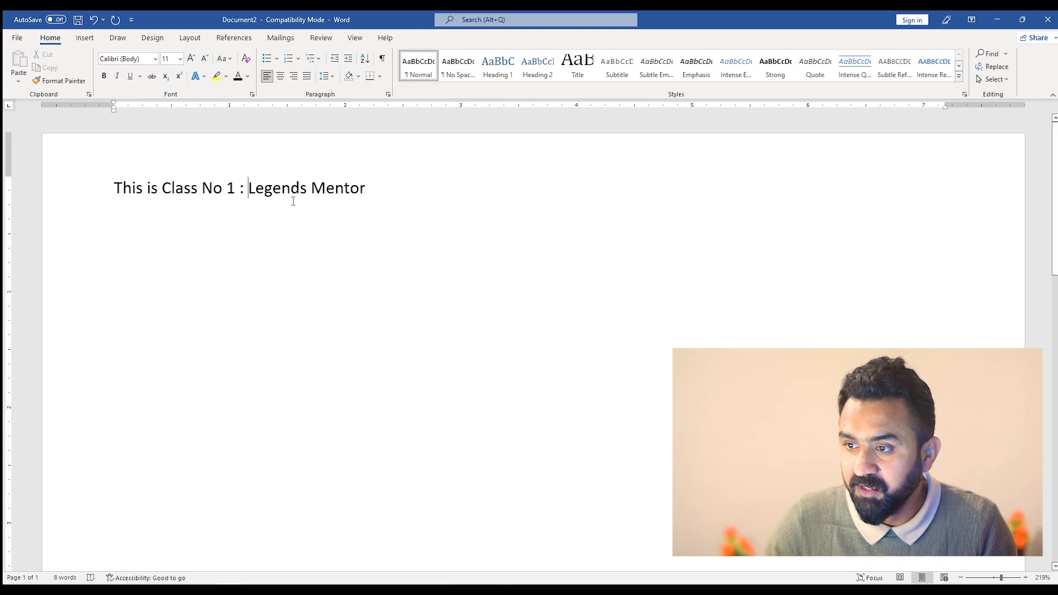
Undo the last deletion and remove the word "help" one character at a time.
key(ctrl+z)
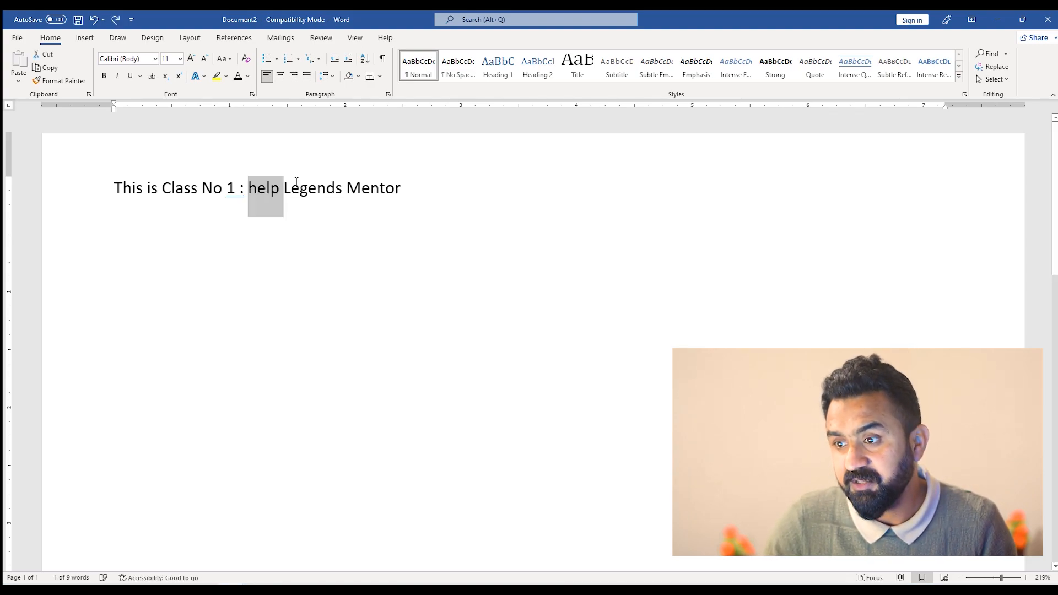
click(272, 186)
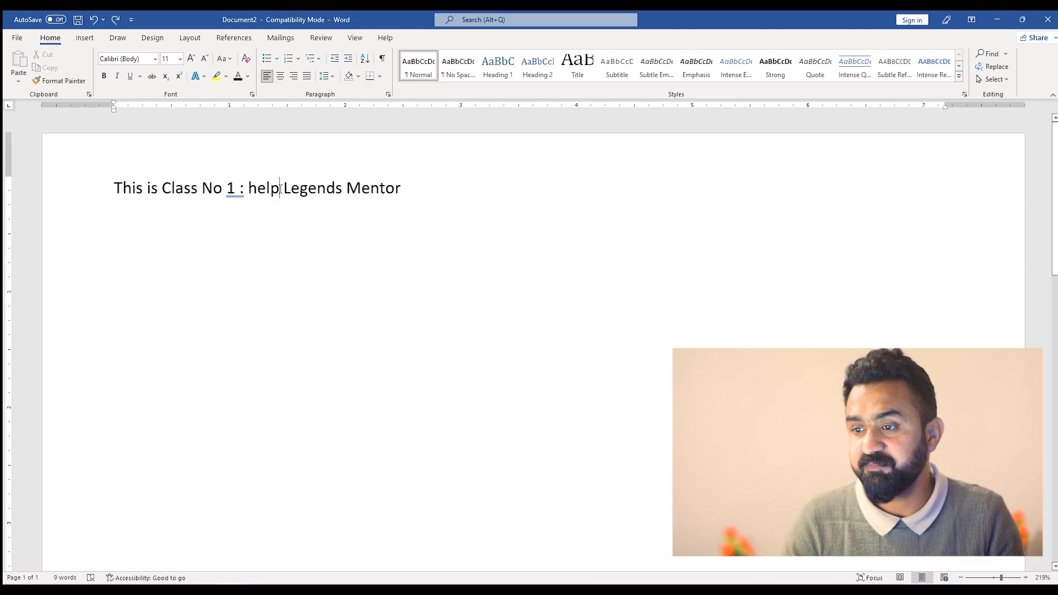
key(BackSpace)
key(BackSpace)
key(BackSpace)
key(BackSpace)
key(BackSpace)
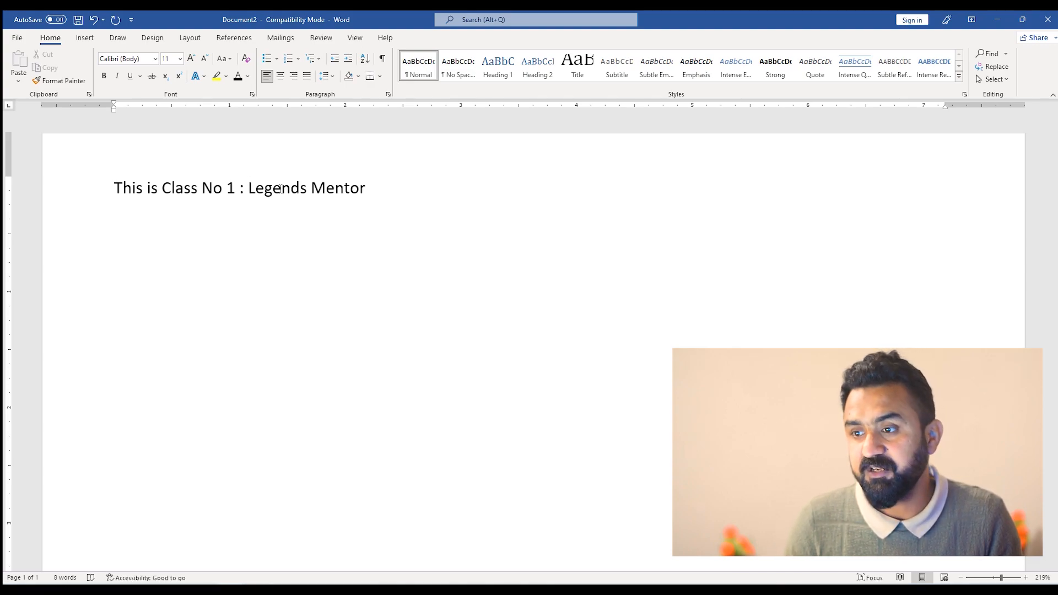
Insert "help" again before "Legends" and erase its final letter.
text(hel )
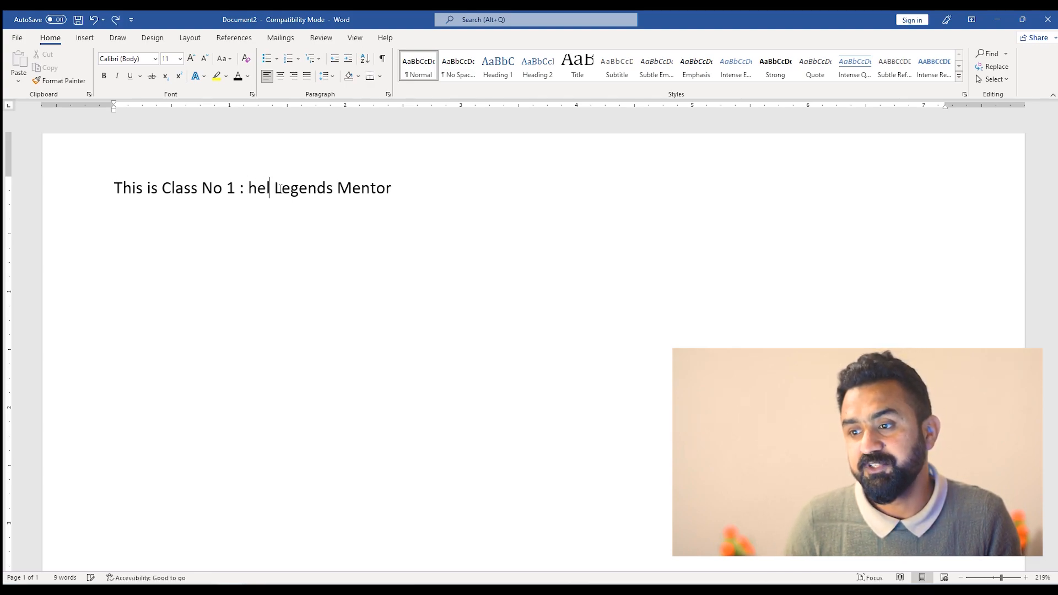
text(p)
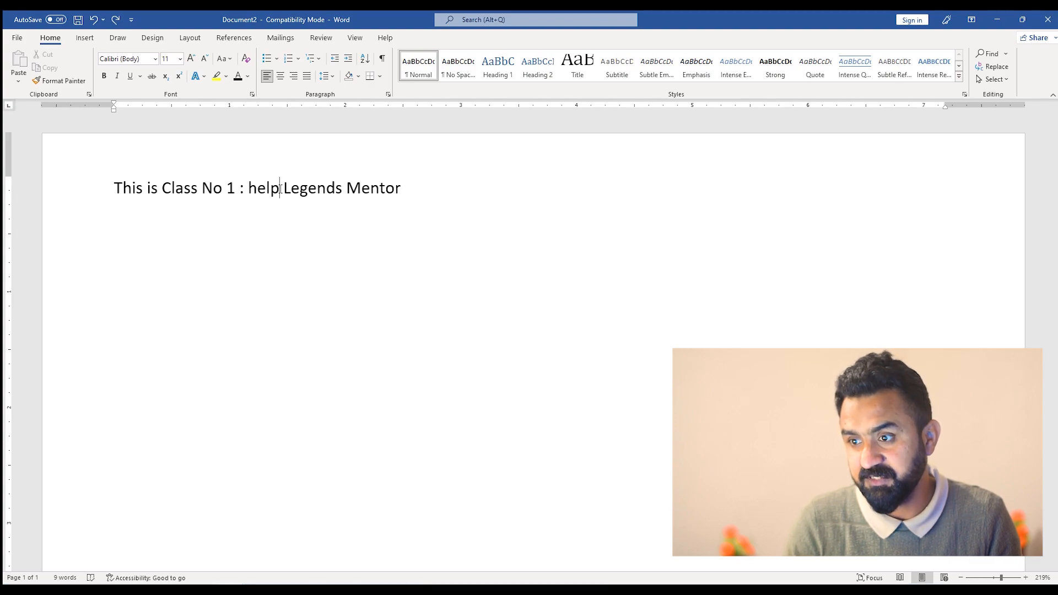
key(BackSpace)
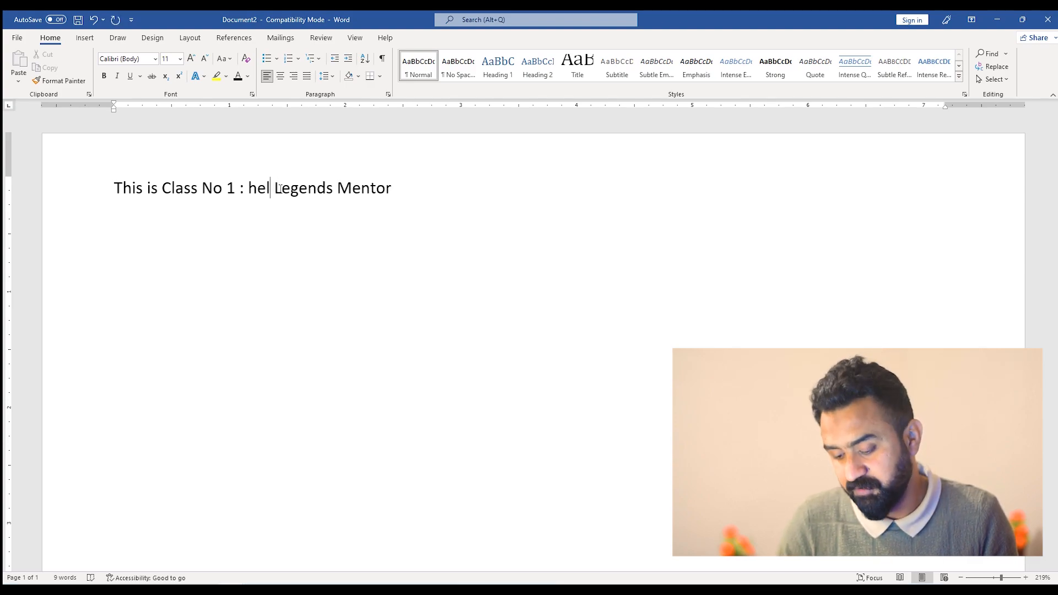
Delete the characters following the cursor after "hel", removing the space and "Legen" from "Legends".
key(Delete)
key(Delete)
key(Delete)
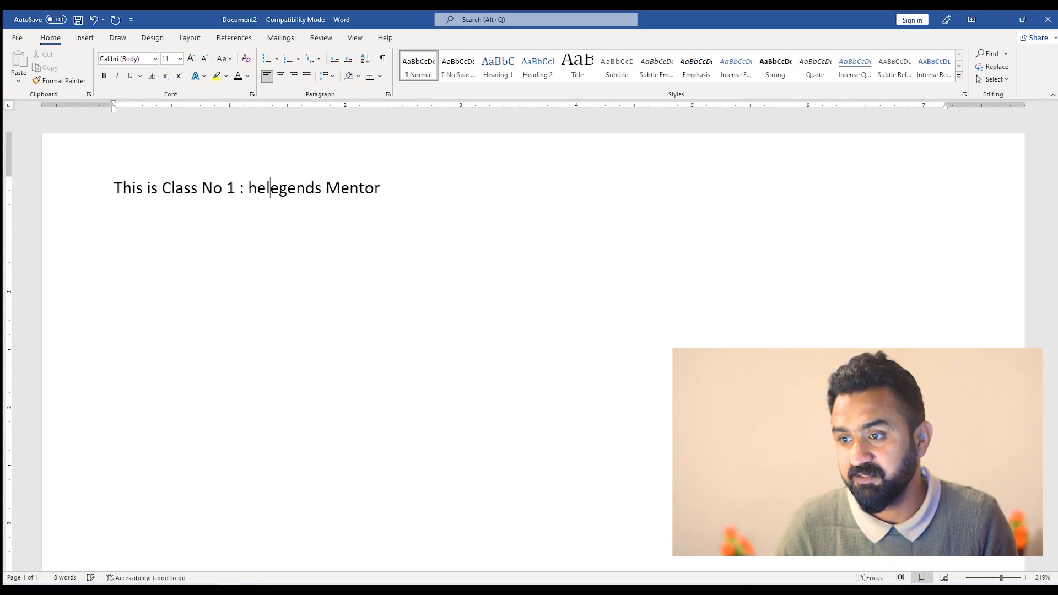
key(Delete)
key(Delete)
key(Delete)
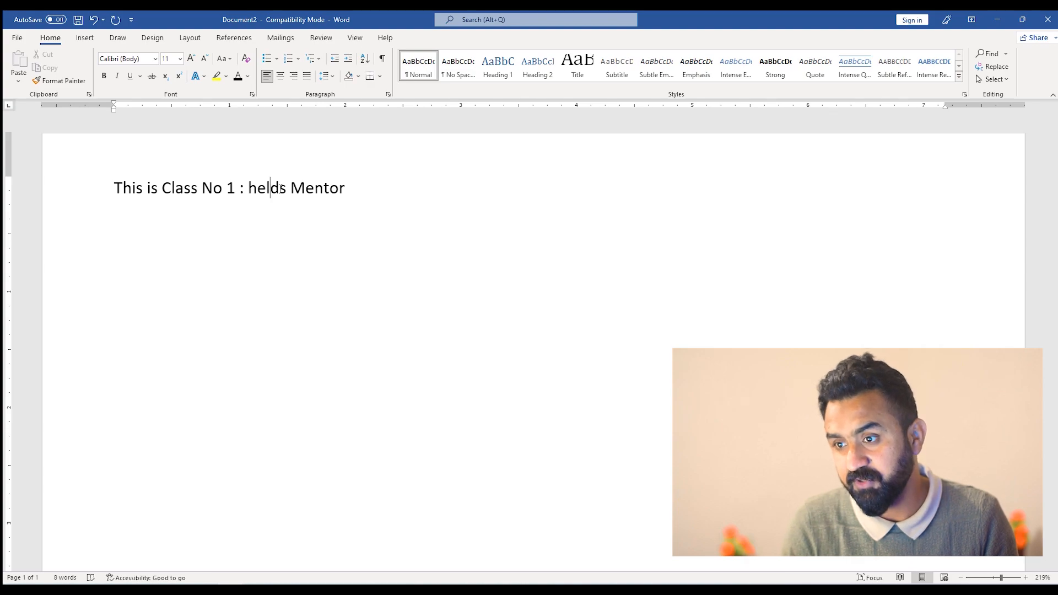
Erase "hel" and enter "Legen" so the phrase reads "Legends Mentor".
key(BackSpace)
key(BackSpace)
key(BackSpace)
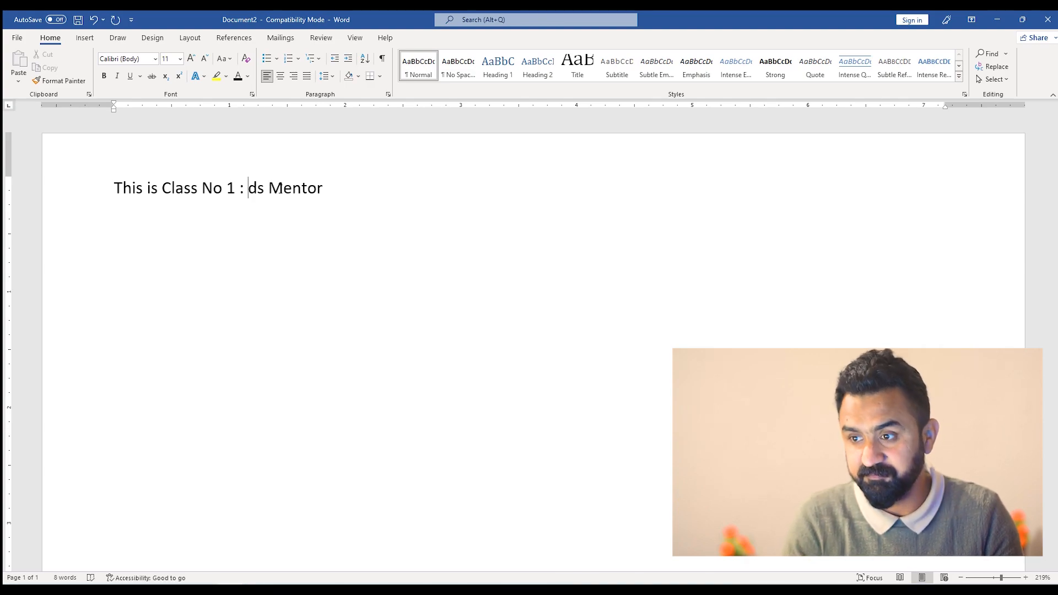
text(Legen)
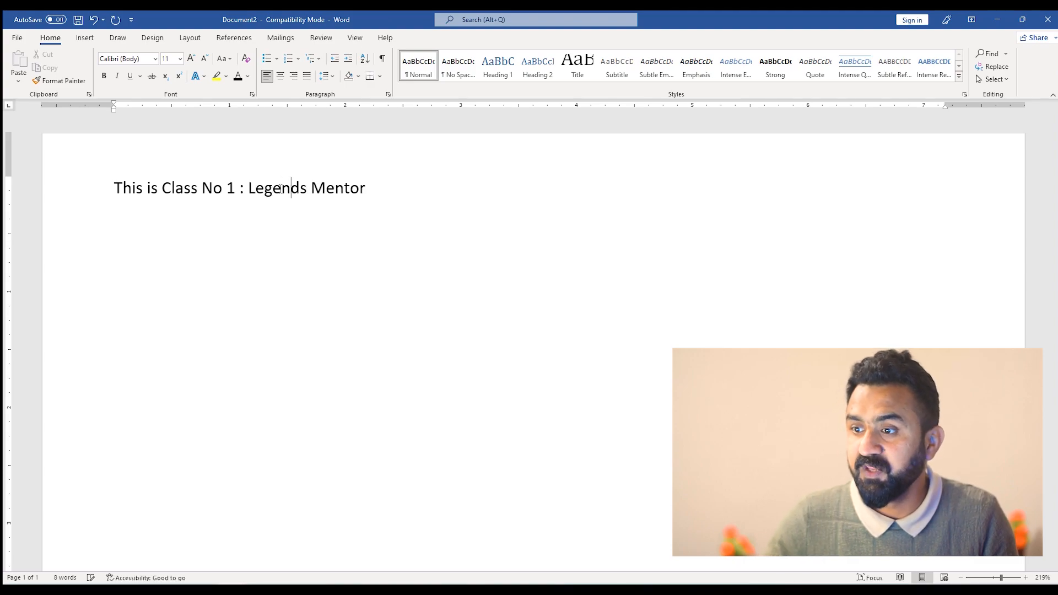
Place the text cursor at the end of the line, at its start, and back at its end.
click(381, 186)
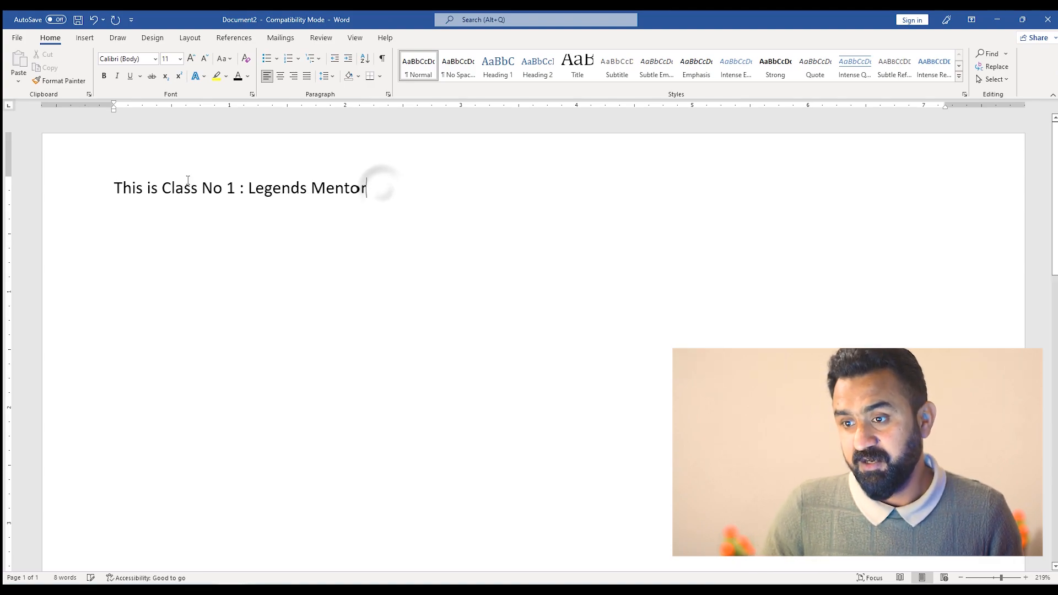
click(115, 191)
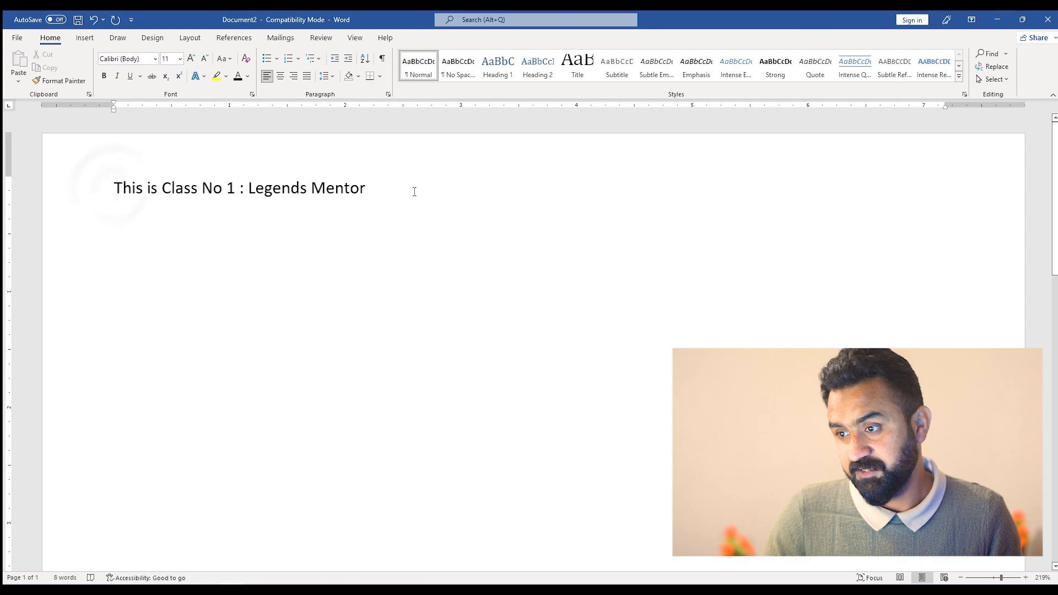
click(412, 187)
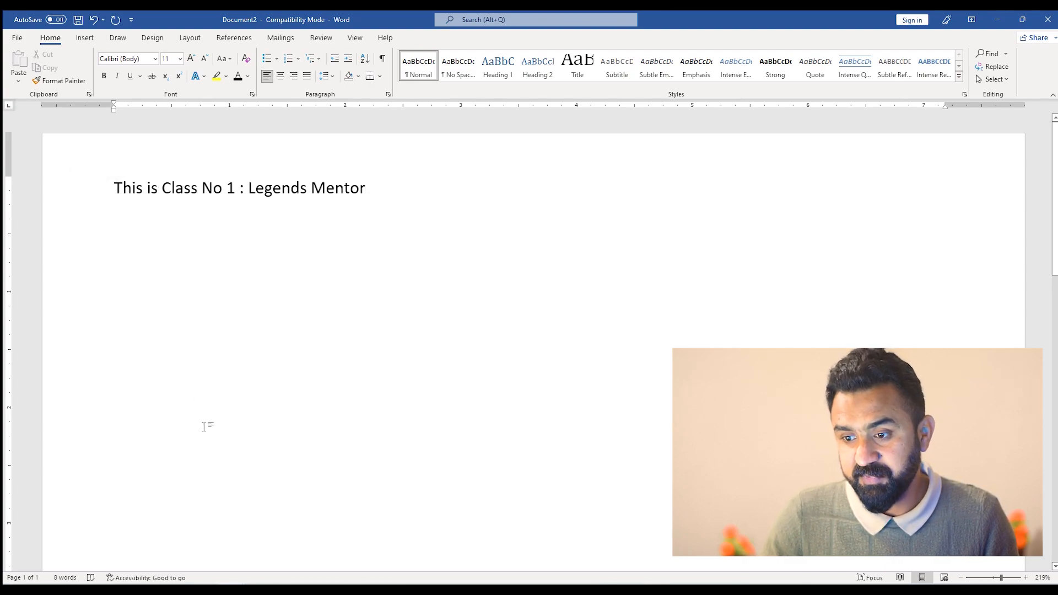
Position the text cursor at several points within the line, both from the text and from the blank area beneath it.
click(143, 393)
click(136, 398)
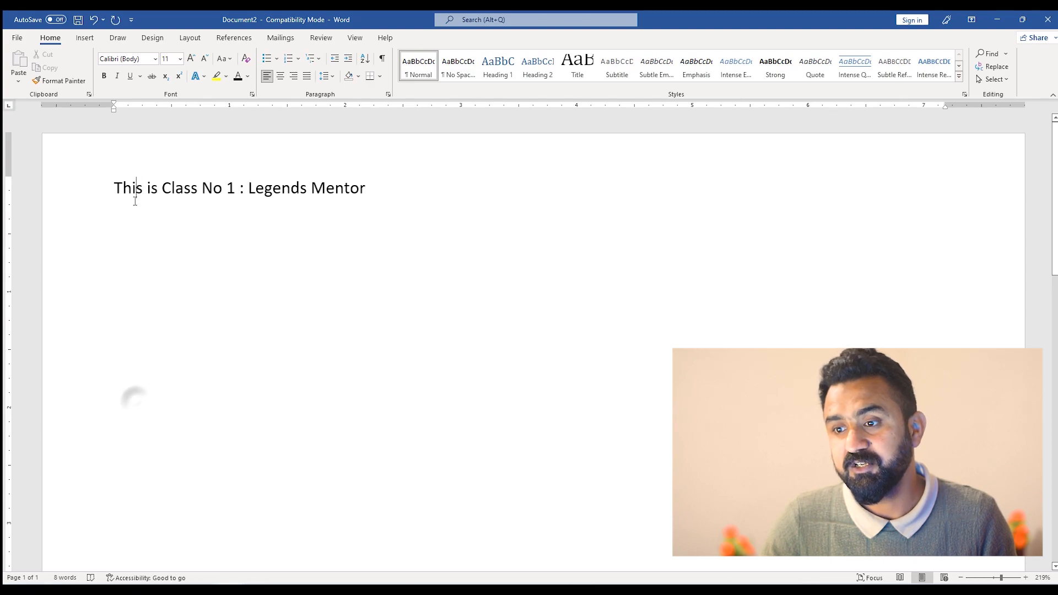
click(208, 189)
click(301, 189)
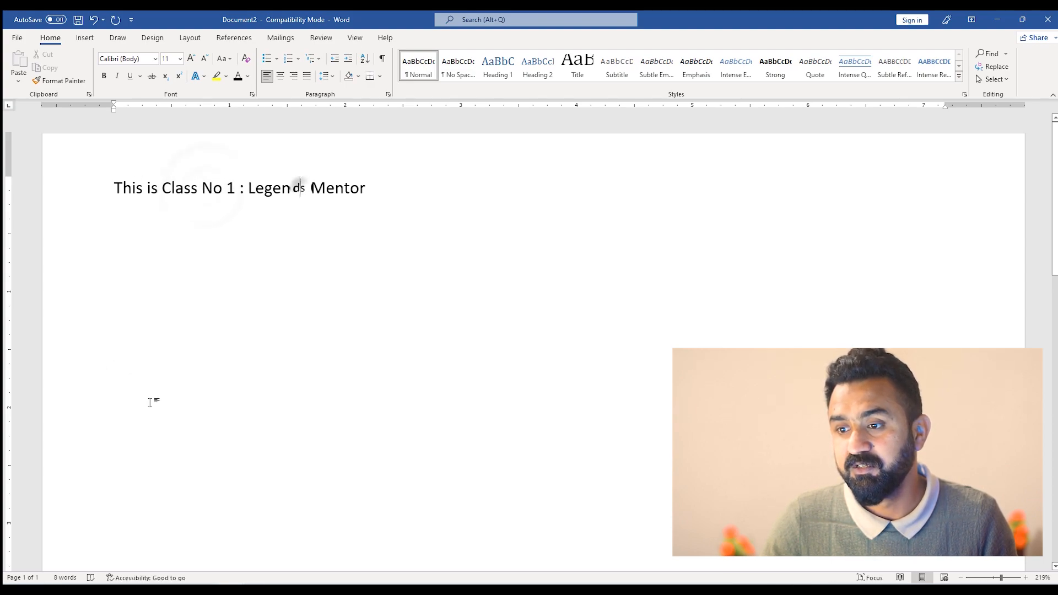
click(91, 479)
click(237, 364)
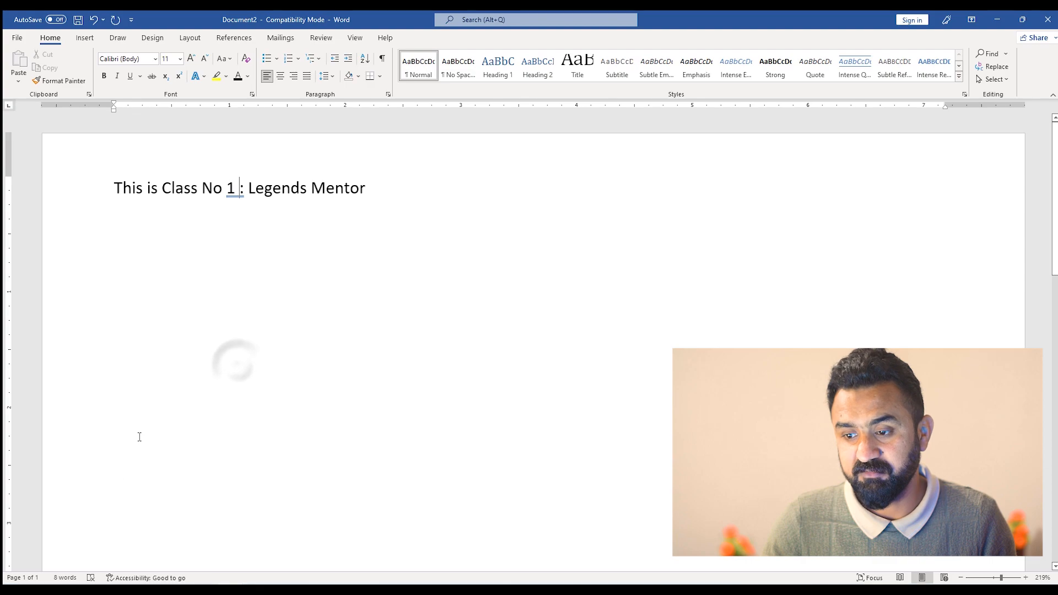
Place the text cursor after "Th" in "This", insert "dasd" and erase it again.
click(136, 433)
click(132, 436)
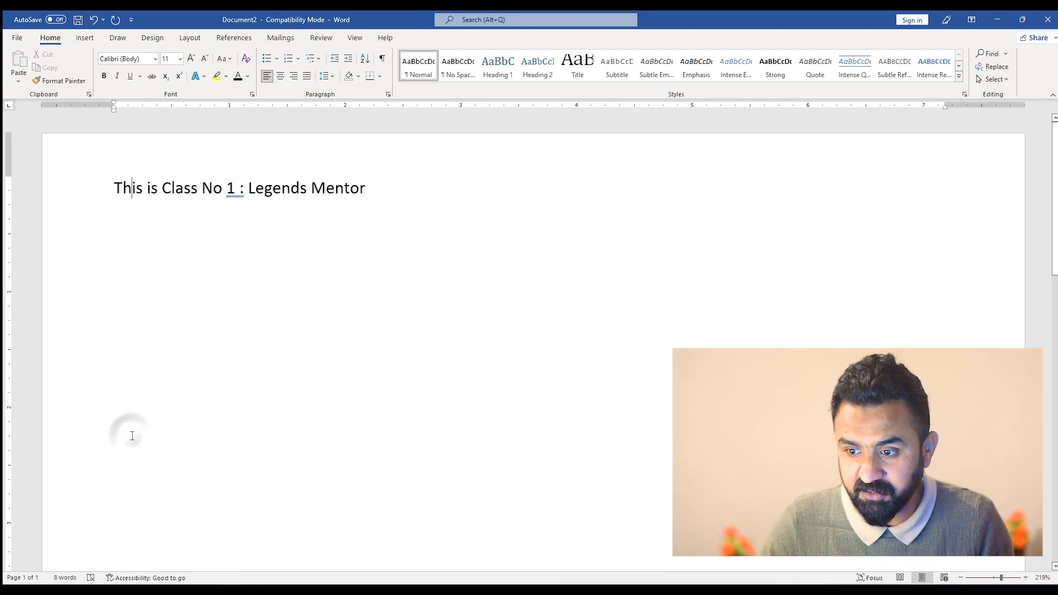
text(dasd)
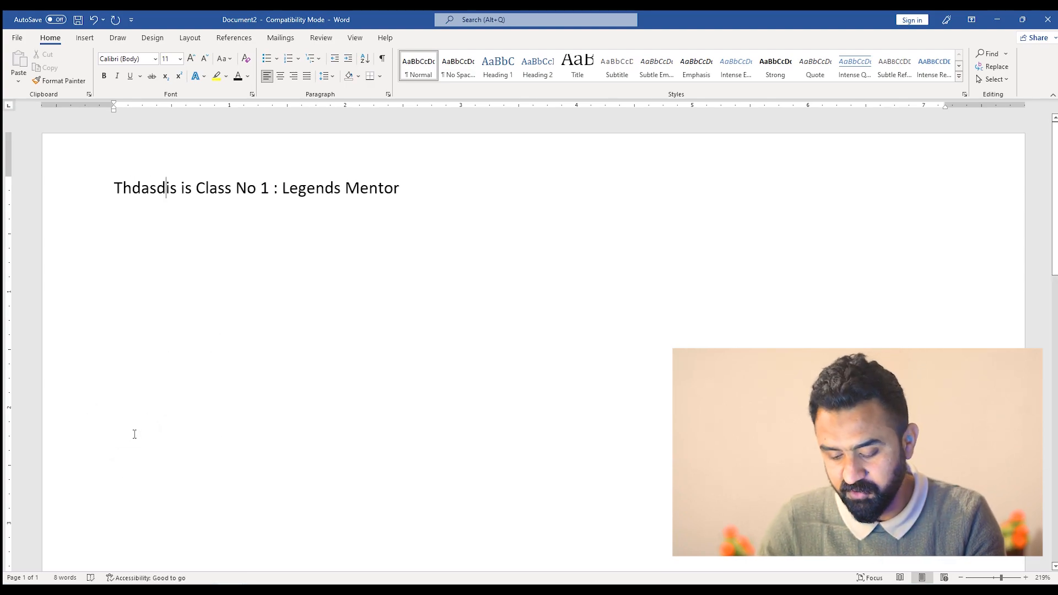
key(BackSpace)
key(BackSpace)
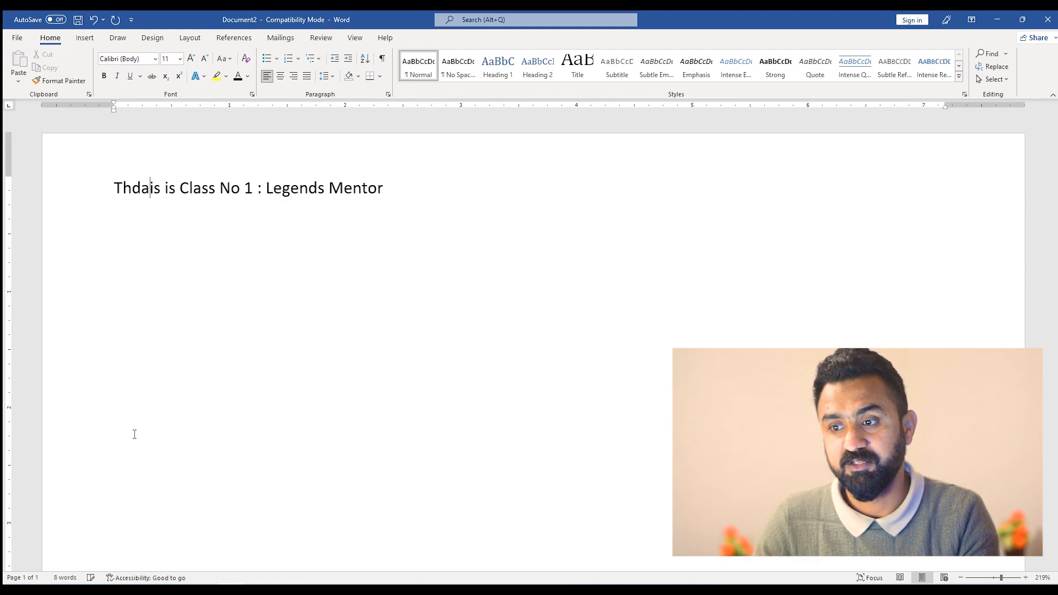
key(BackSpace)
key(BackSpace)
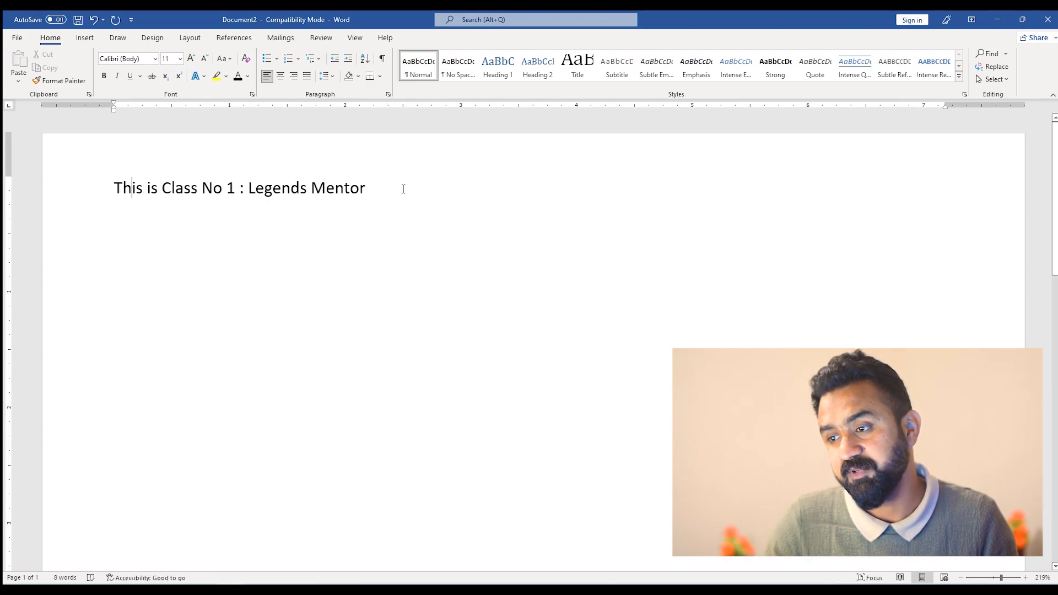
Add blank lines below the class title line and enter "This is test class" as a new line.
click(458, 189)
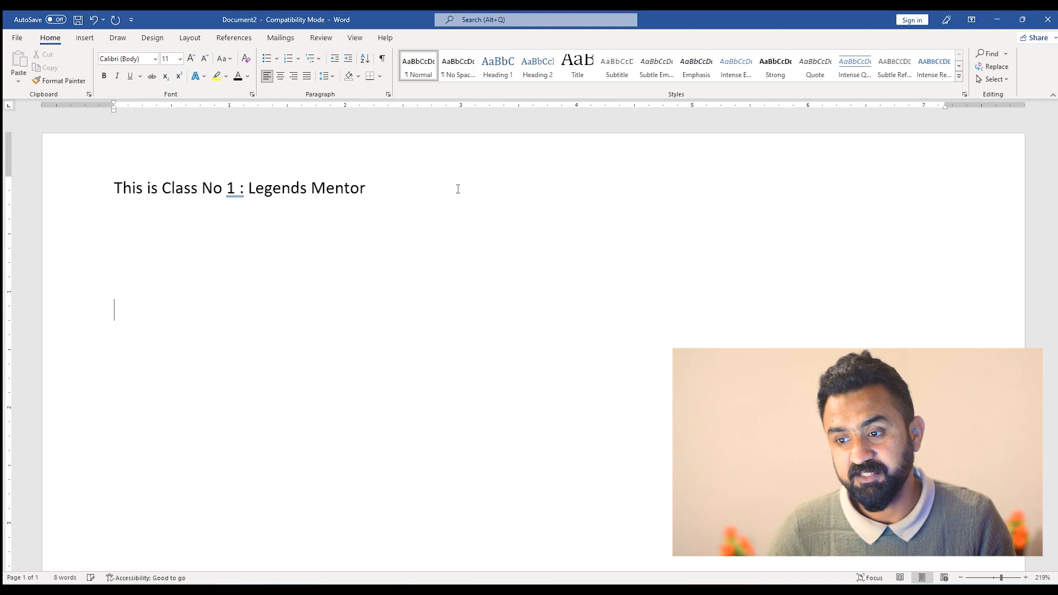
key(Return)
key(Return)
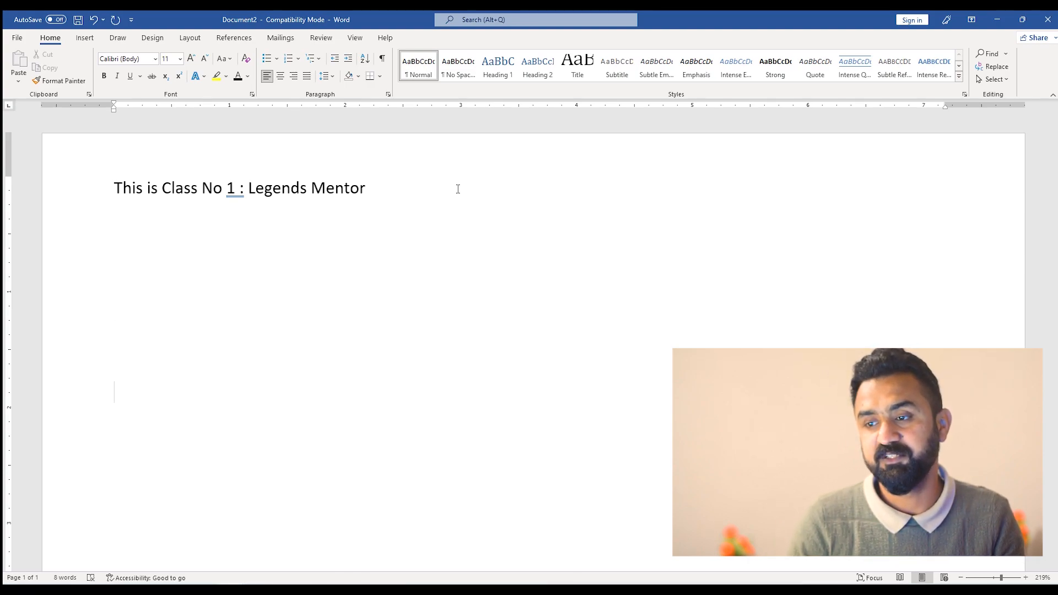
text(thisss)
key(BackSpace)
key(BackSpace)
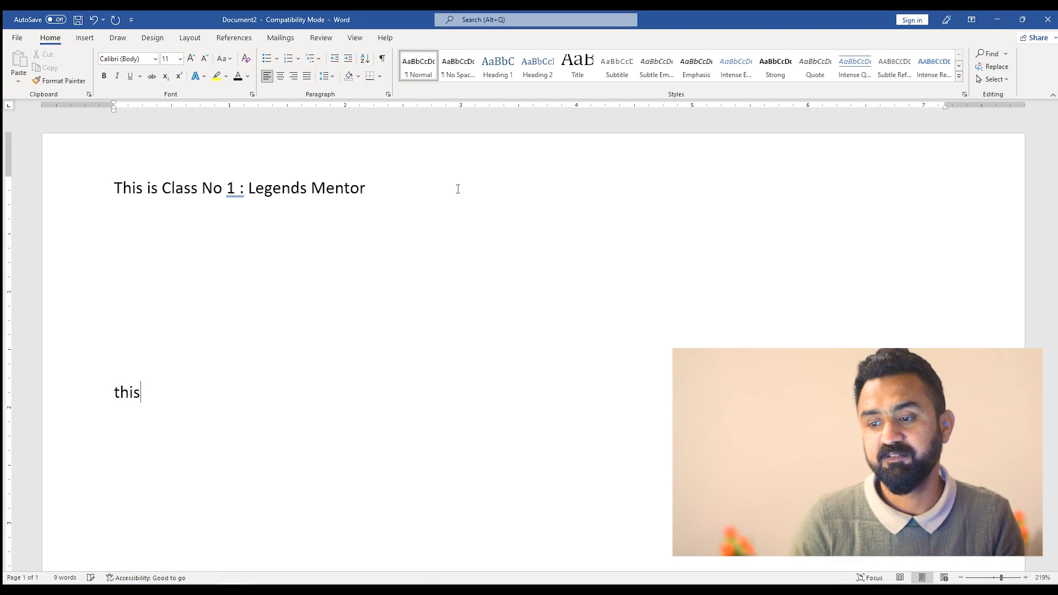
text(is test class)
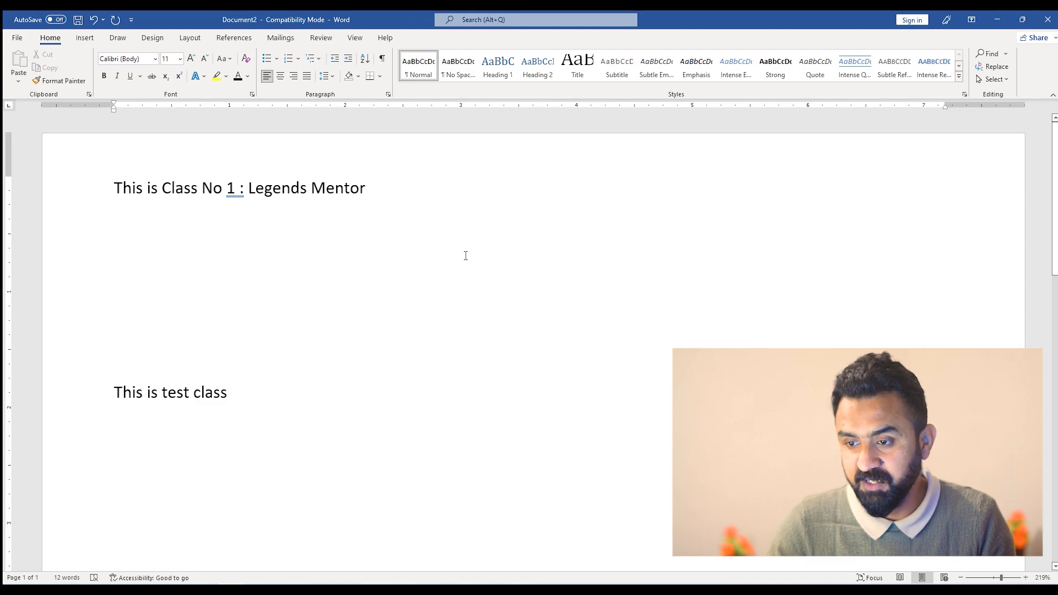
Insert spaces before "This" at the start of the first line and erase them again, then repeat.
click(180, 303)
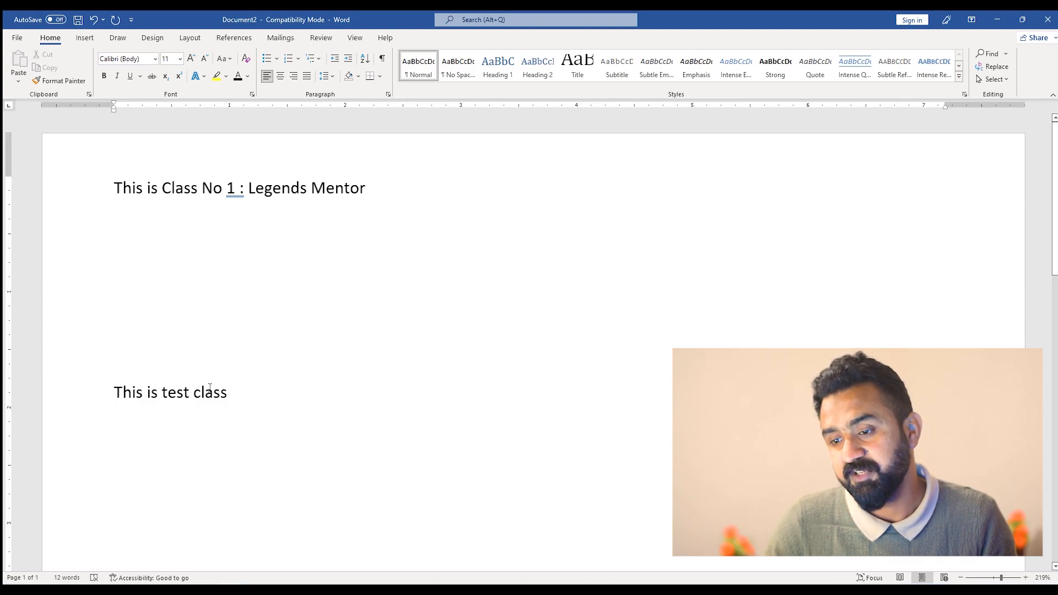
click(116, 191)
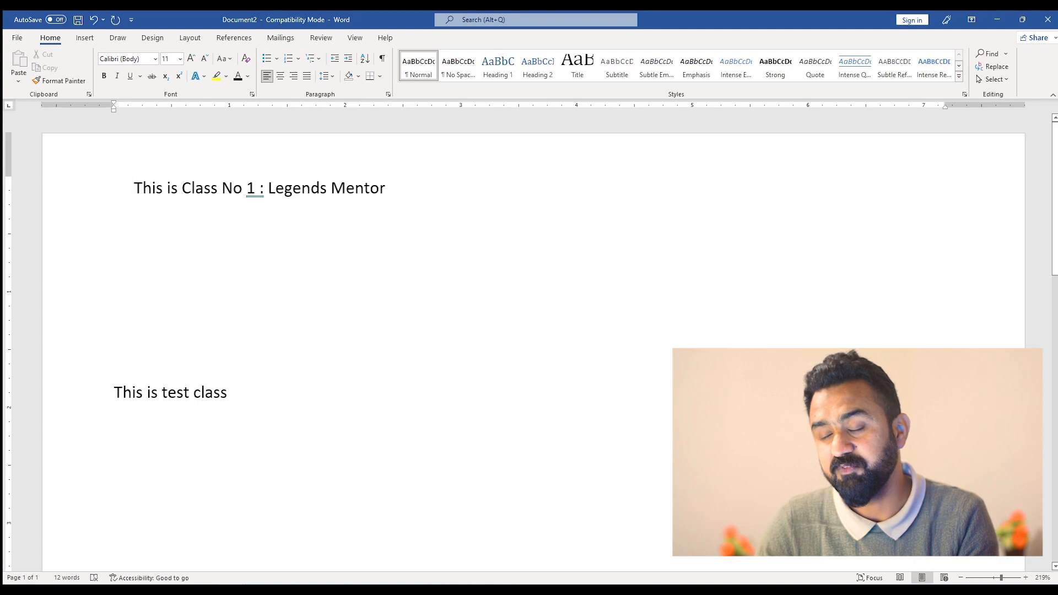
key(BackSpace)
key(BackSpace)
key(BackSpace)
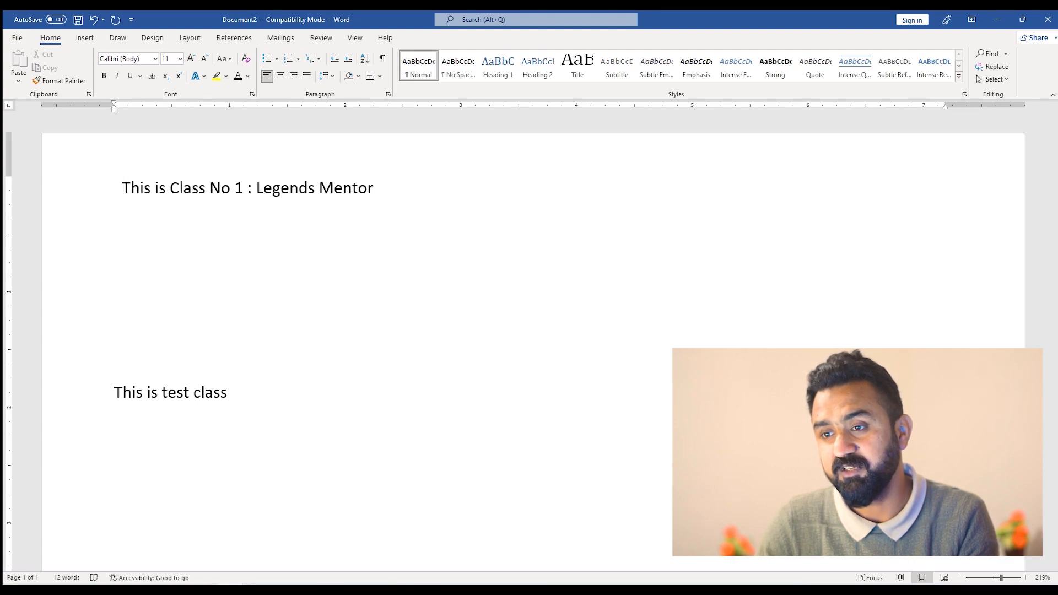
key(BackSpace)
key(BackSpace)
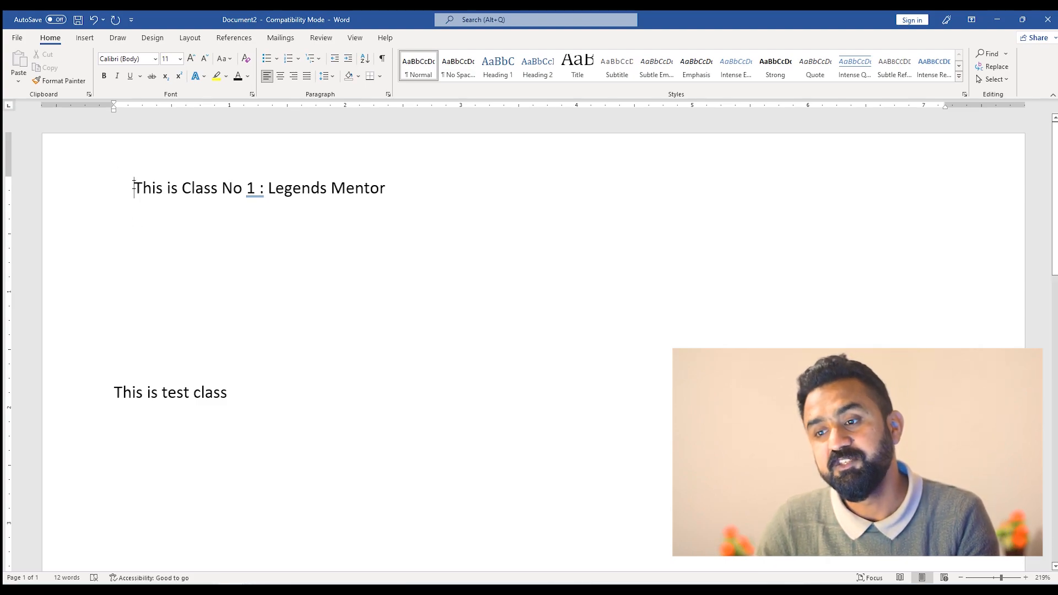
key(BackSpace)
key(BackSpace)
key(BackSpace)
key(BackSpace)
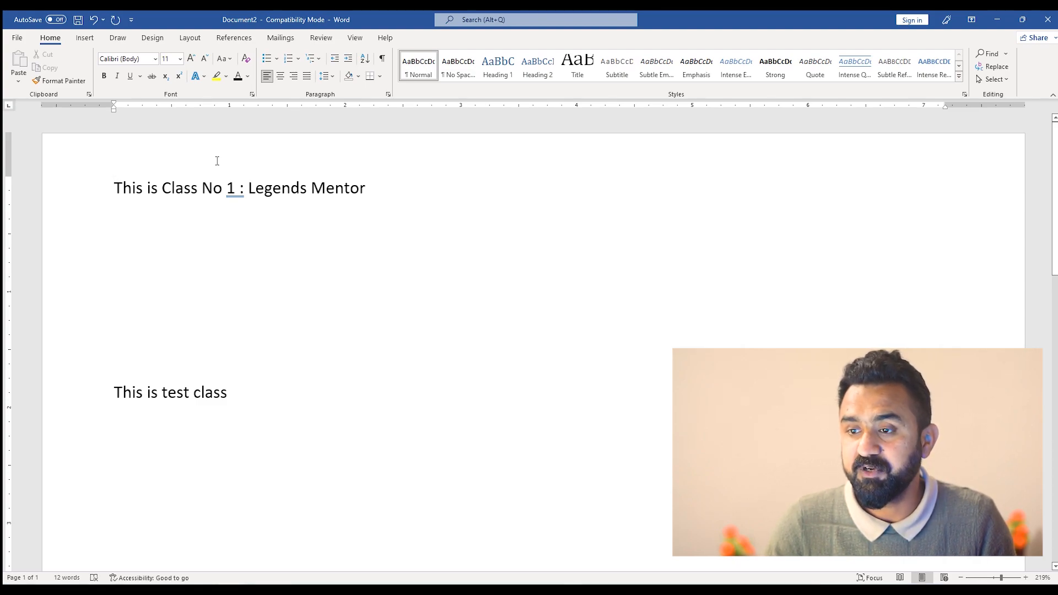
Indent the first line by four tab stops, to the 2-inch mark on the ruler.
key(Tab)
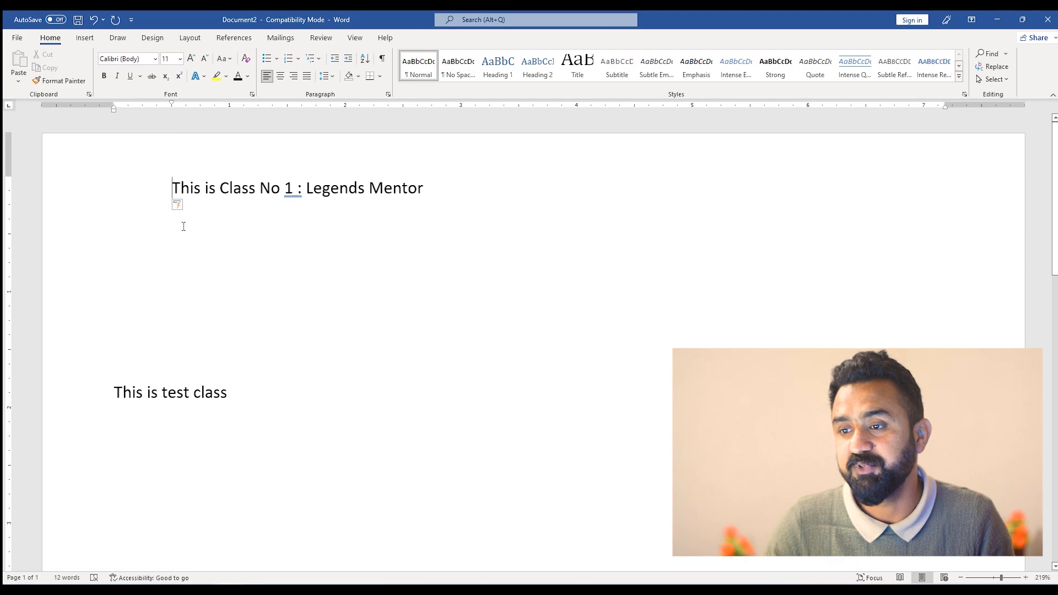
key(Tab)
key(Tab)
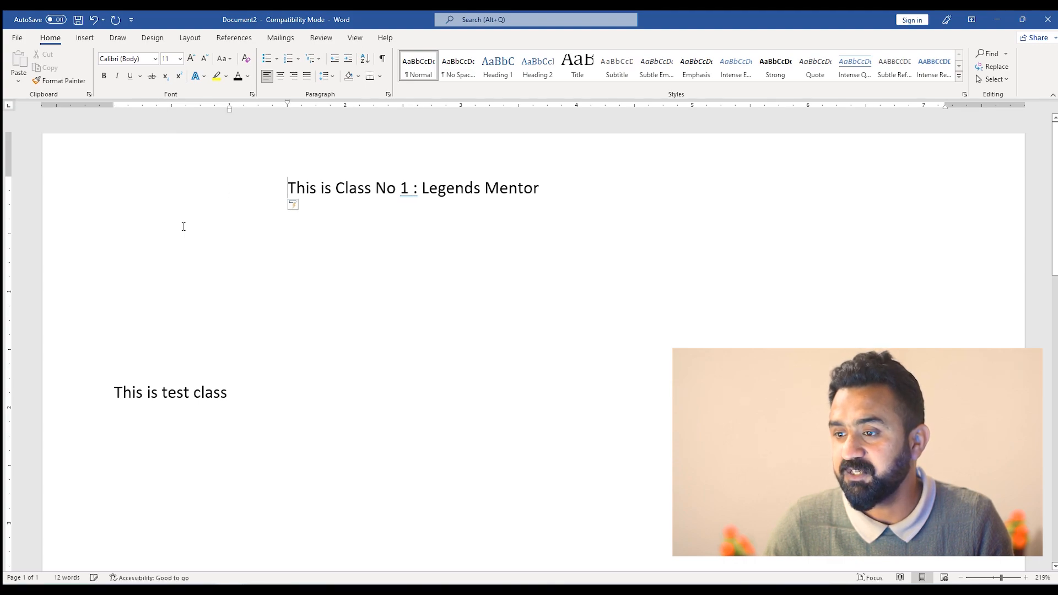
key(Tab)
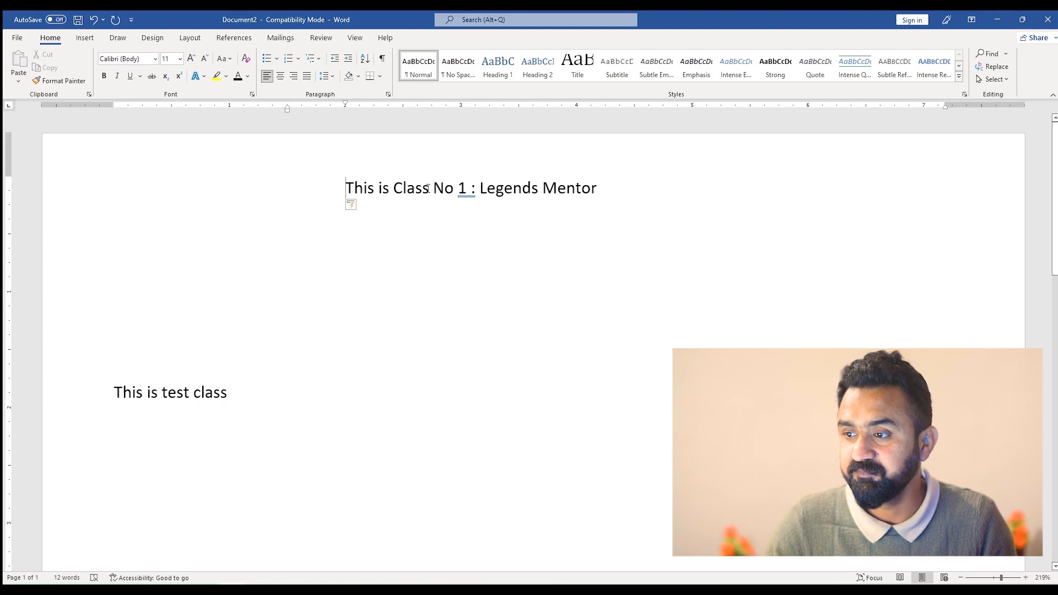
Copy "This is Class No 1 : Legends" from the first line and paste it on the blank line above "This is test class".
click(457, 189)
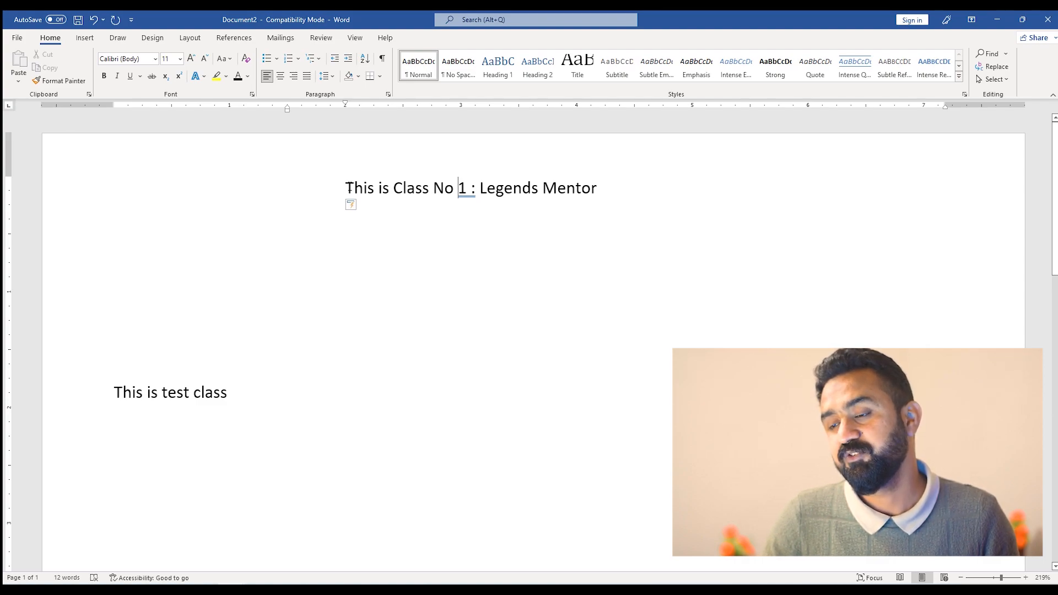
drag(348, 189, 546, 197)
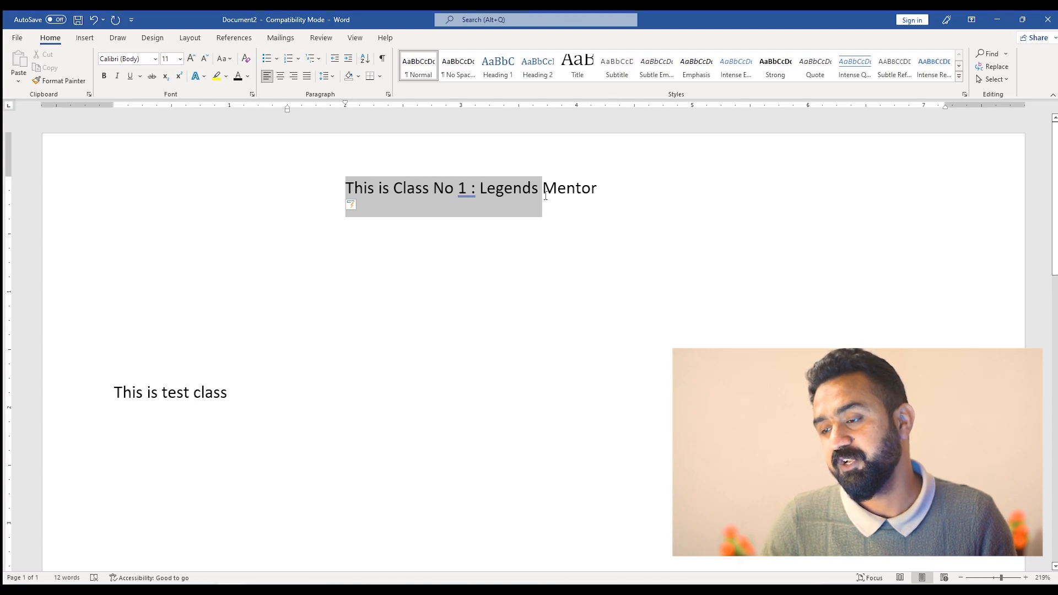
drag(546, 197, 545, 197)
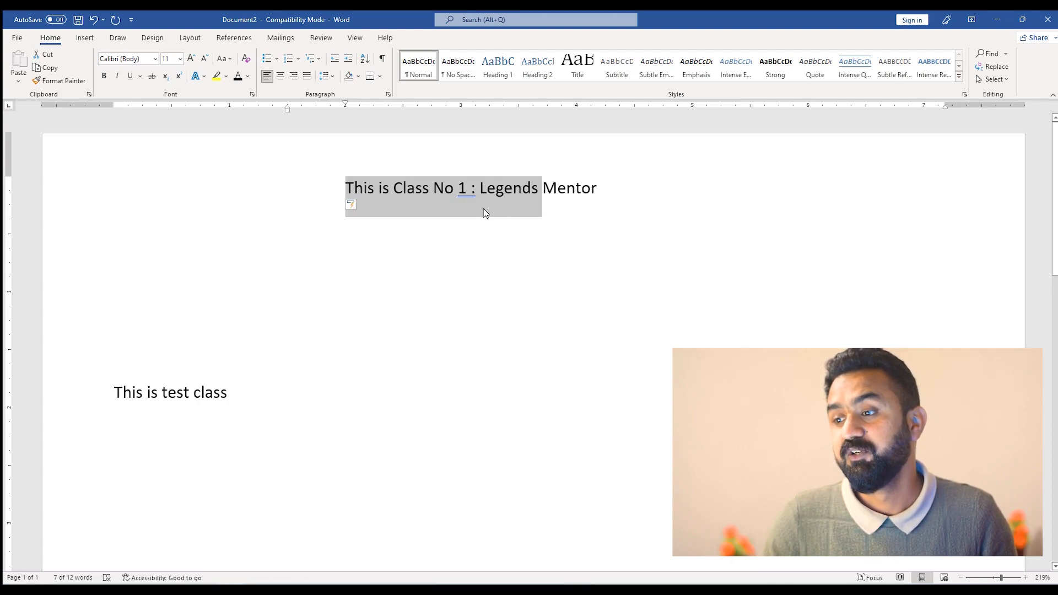
click(51, 68)
click(169, 269)
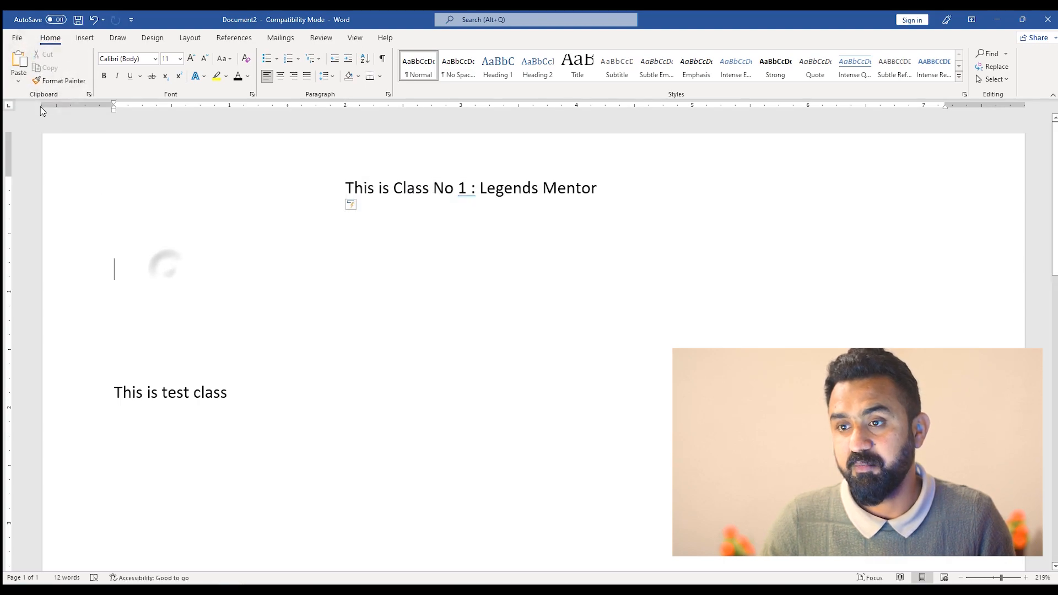
click(19, 63)
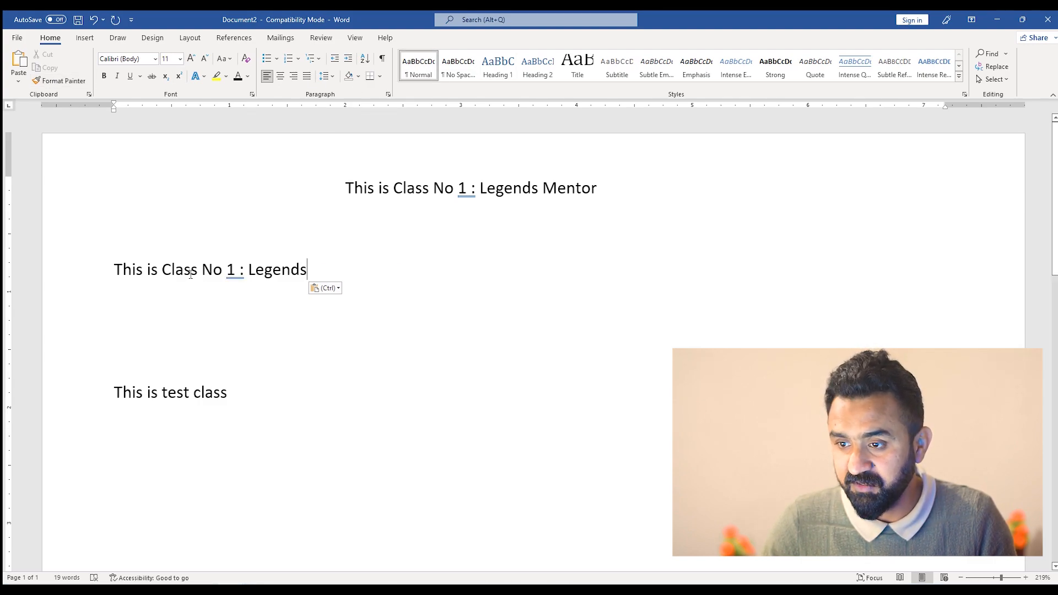
Append "today , Its raining today" to the end of the first line, after "Legends Mentor".
click(162, 269)
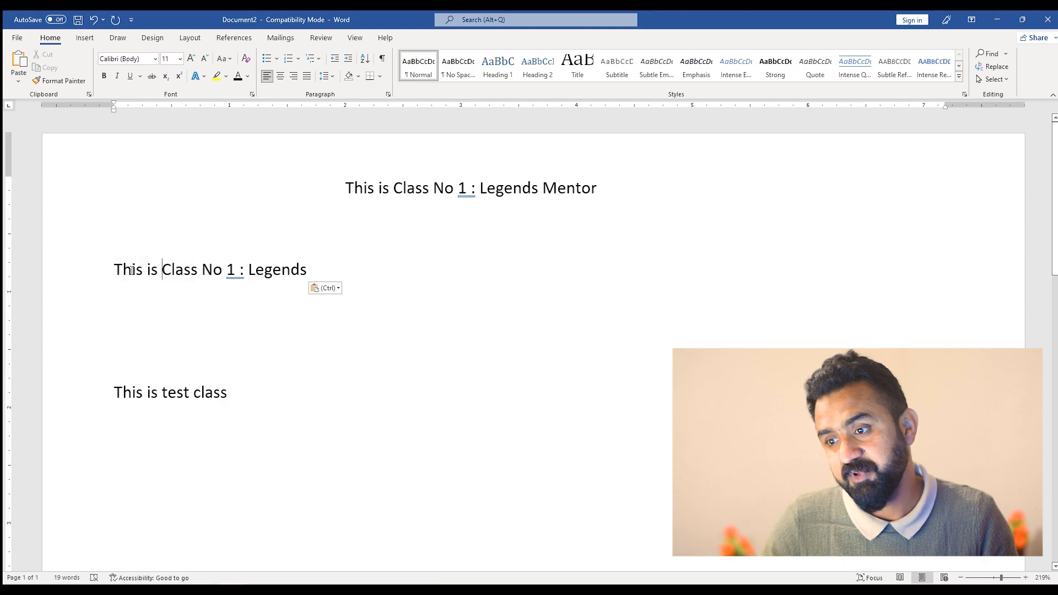
click(347, 188)
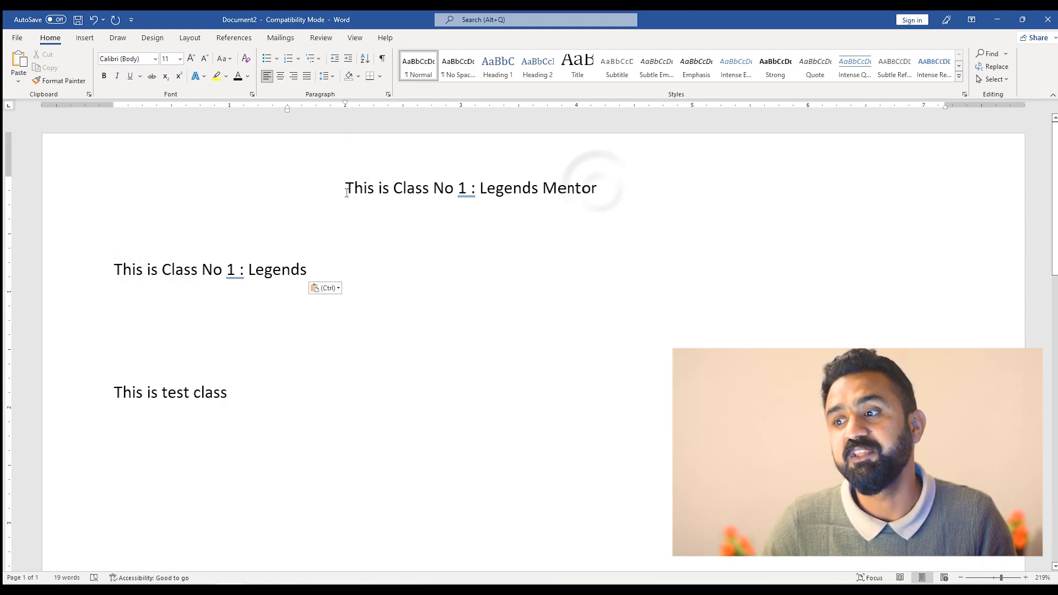
click(603, 186)
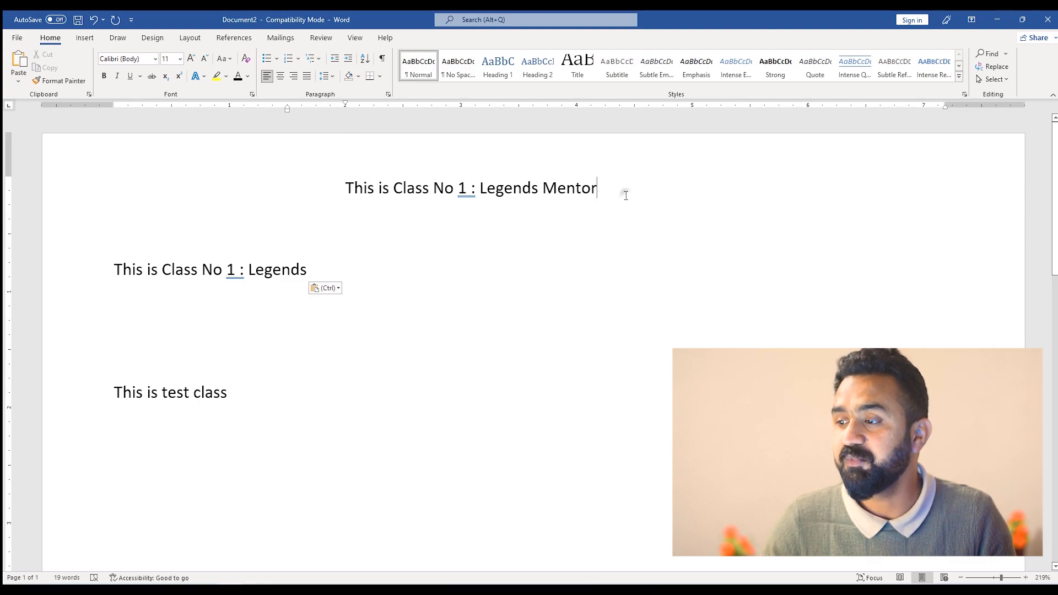
click(626, 193)
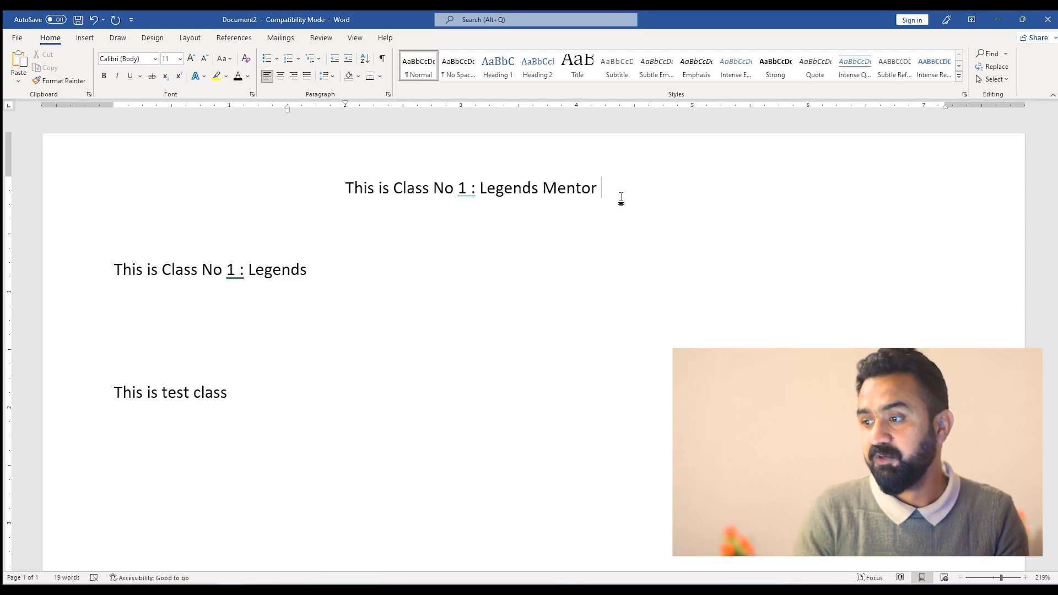
text(today)
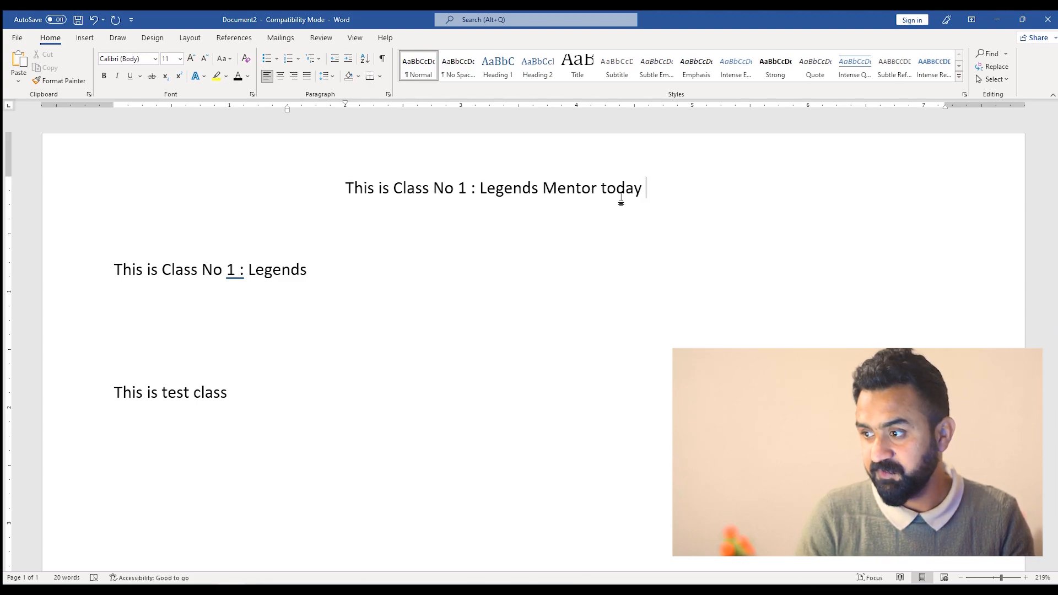
text(Its raining today)
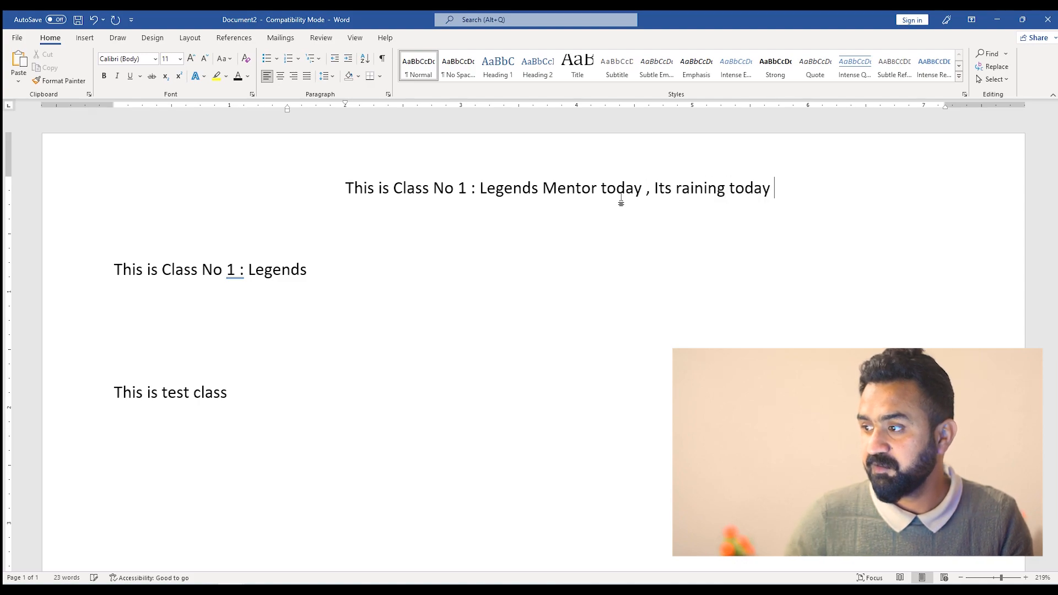
Centre the pasted "This is Class No 1 : Legends" line and append "today , its raining today" to it.
click(166, 269)
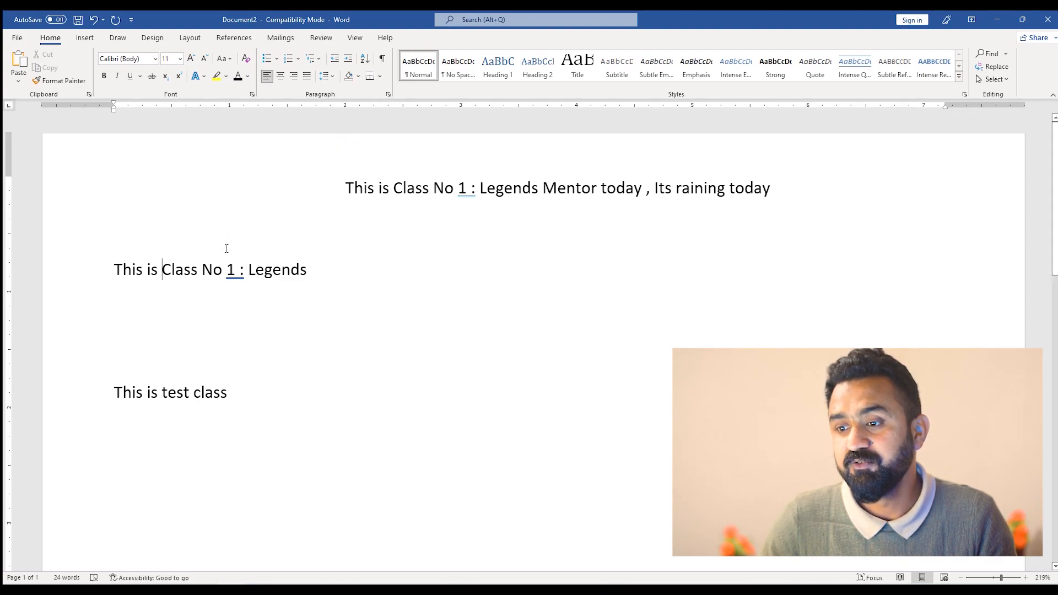
click(281, 81)
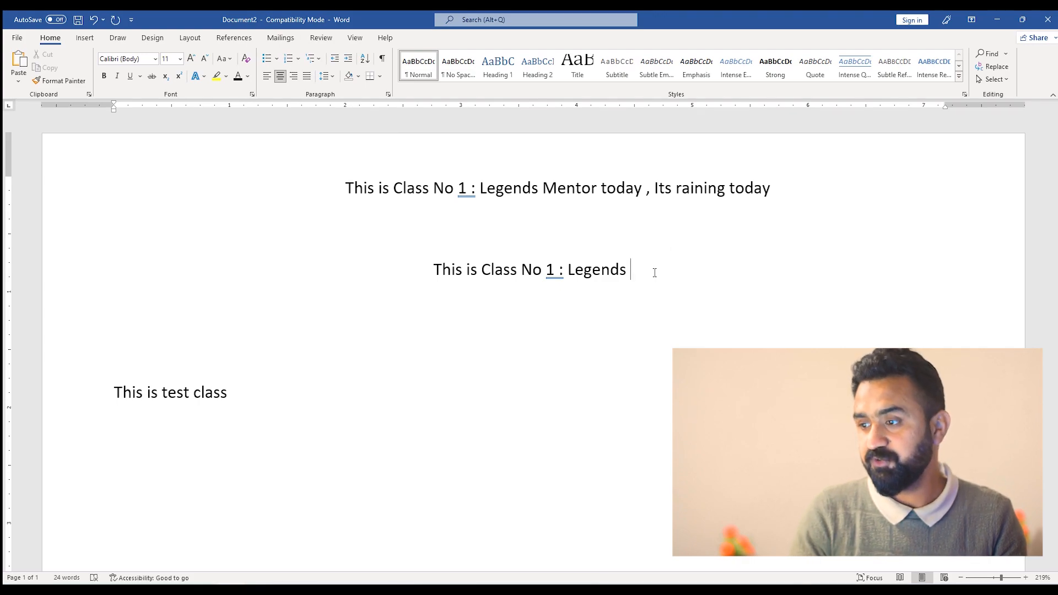
text(today)
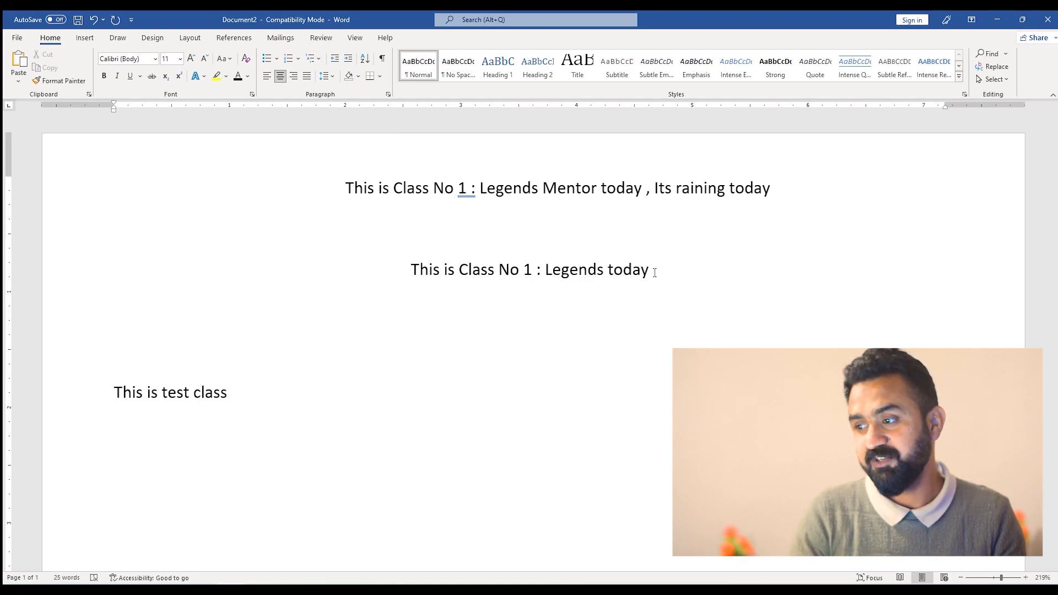
text( , its a)
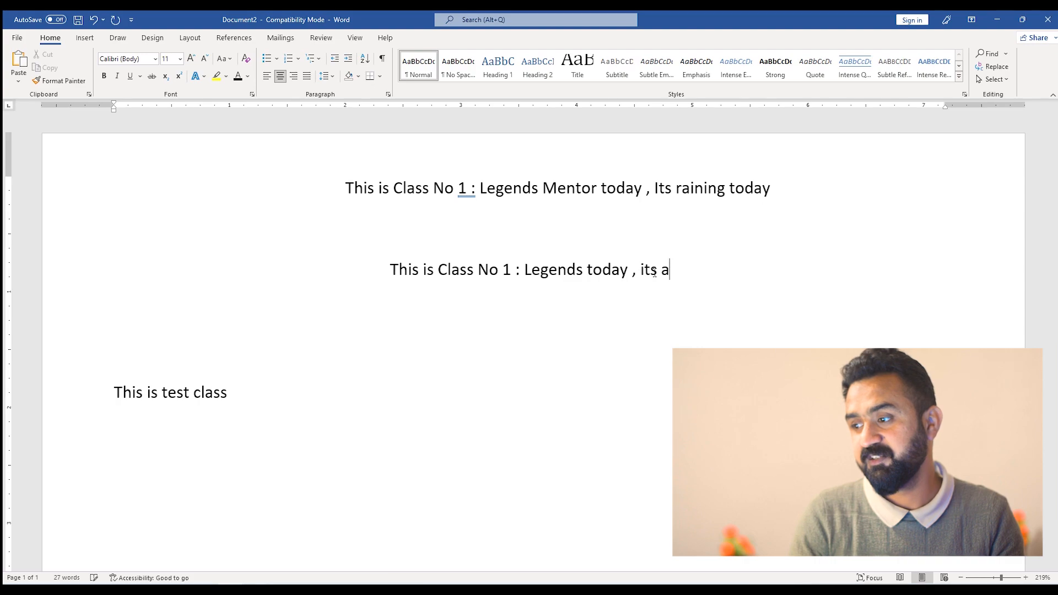
key(BackSpace)
key(BackSpace)
text(raining )
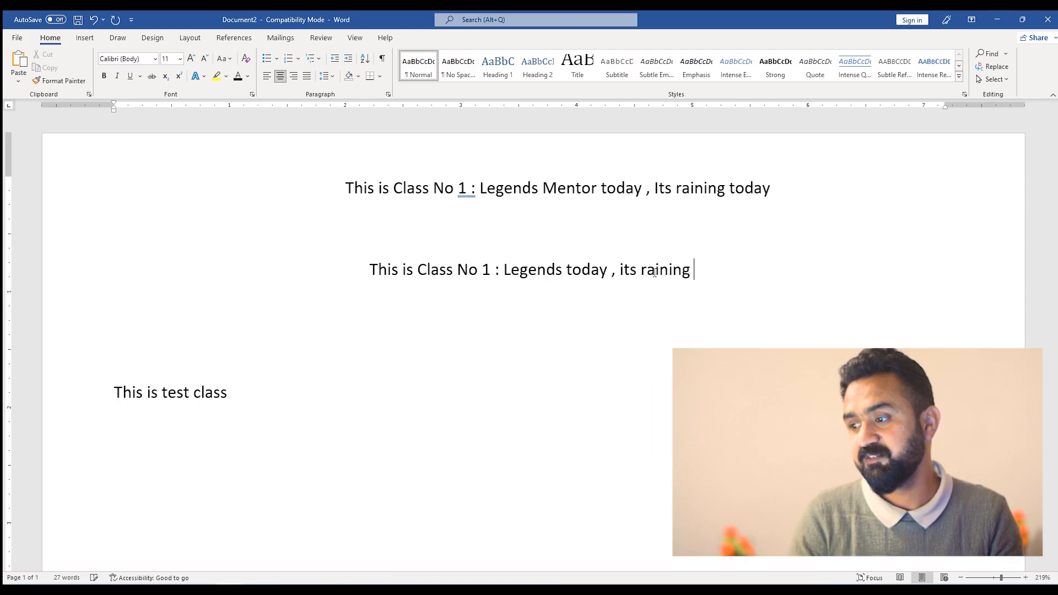
text(today)
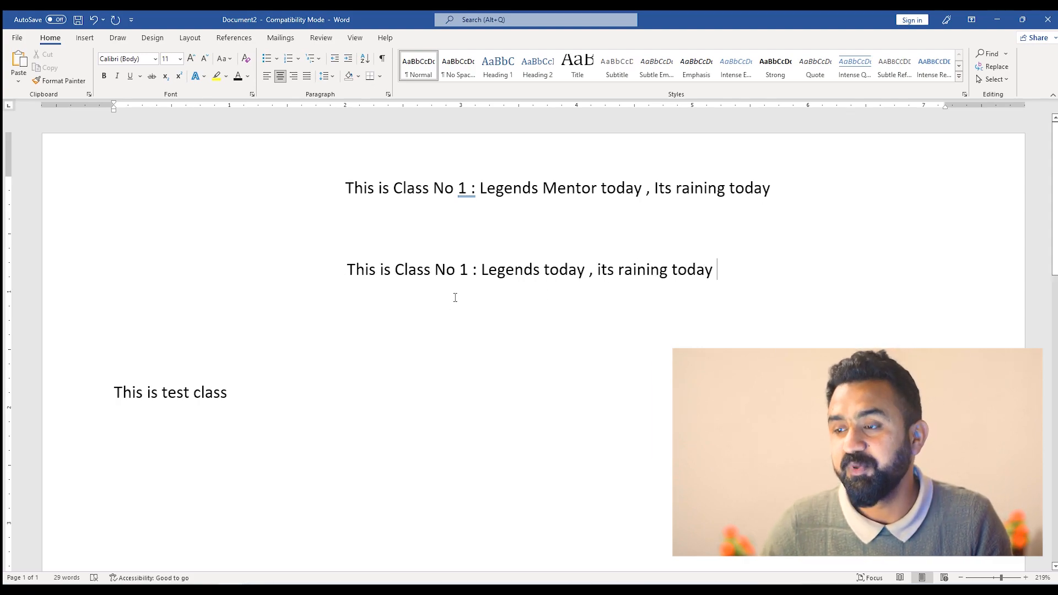
Align the second text line left, right, and finally left again.
click(268, 77)
click(293, 77)
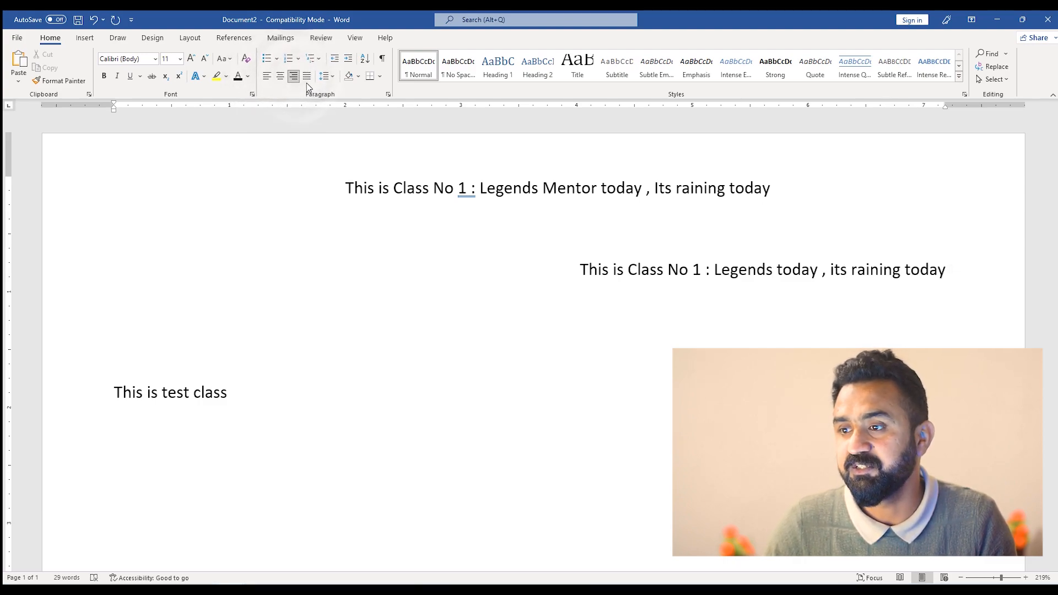
click(267, 77)
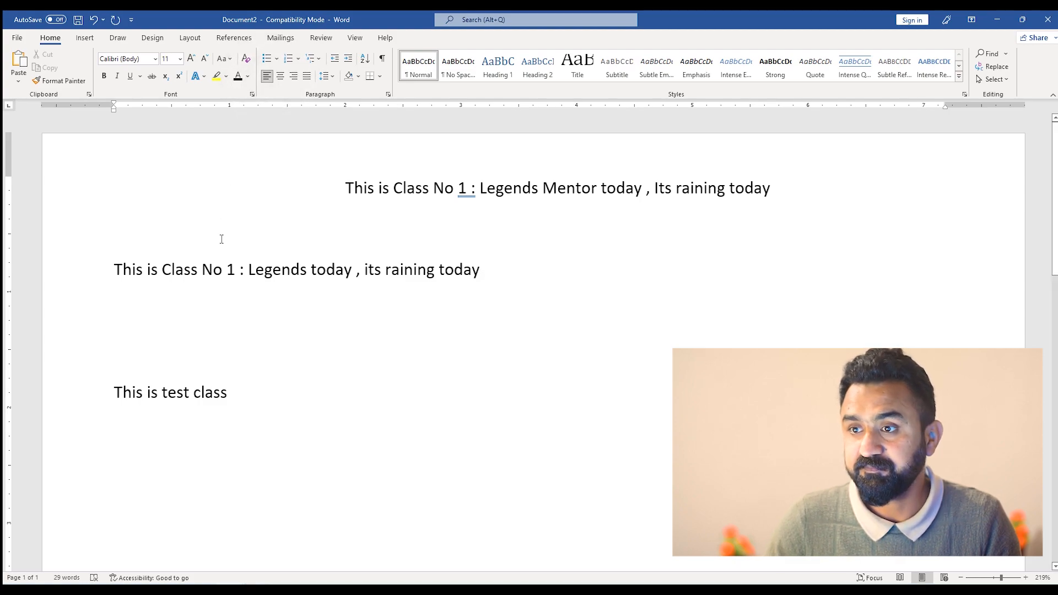
Insert the Monkey JPG picture from this device's desktop on the blank line below the second text line.
click(263, 324)
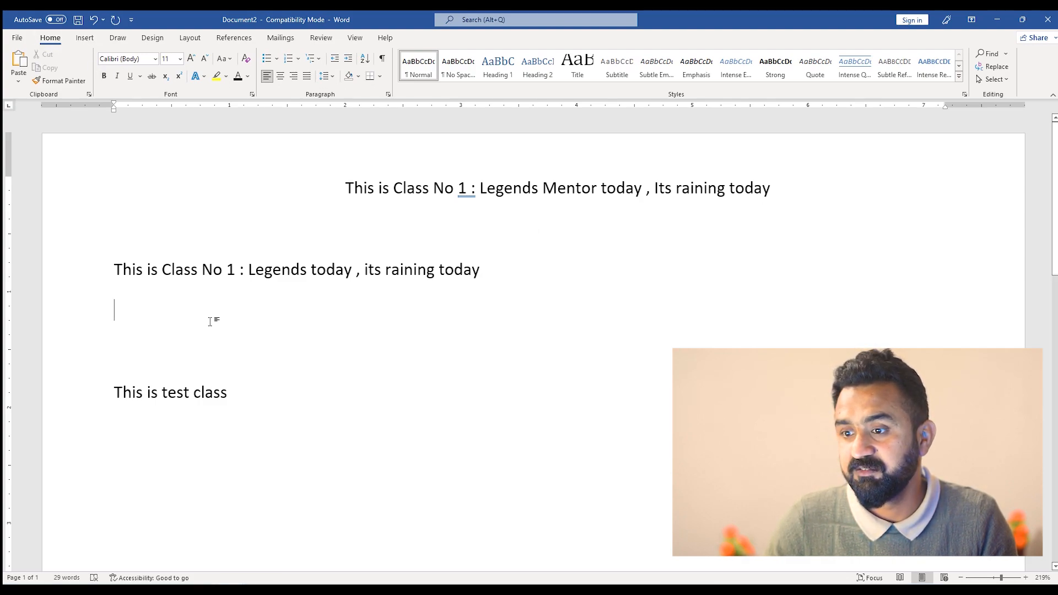
click(84, 37)
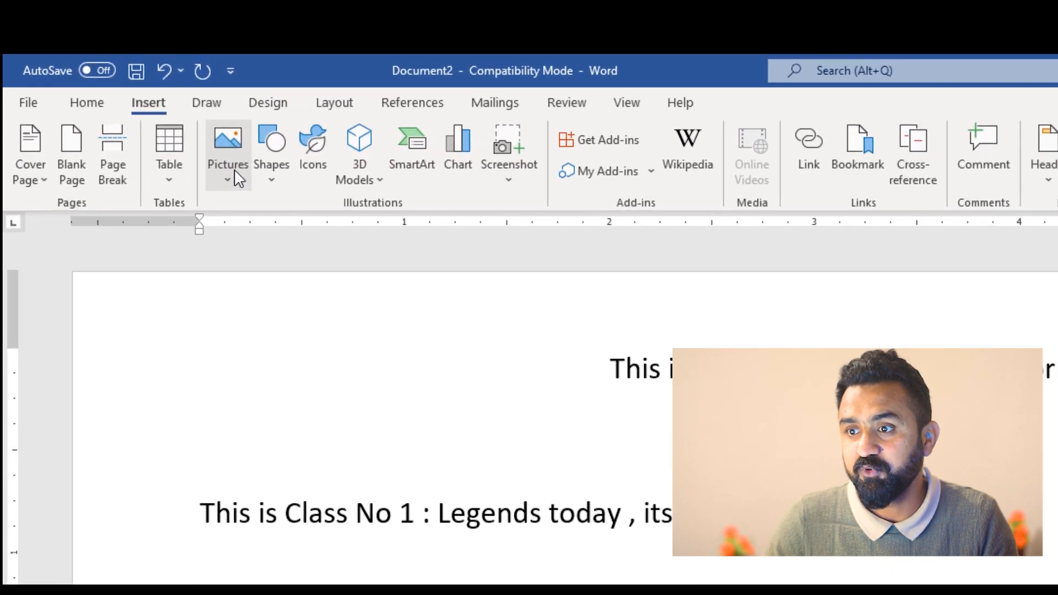
click(227, 180)
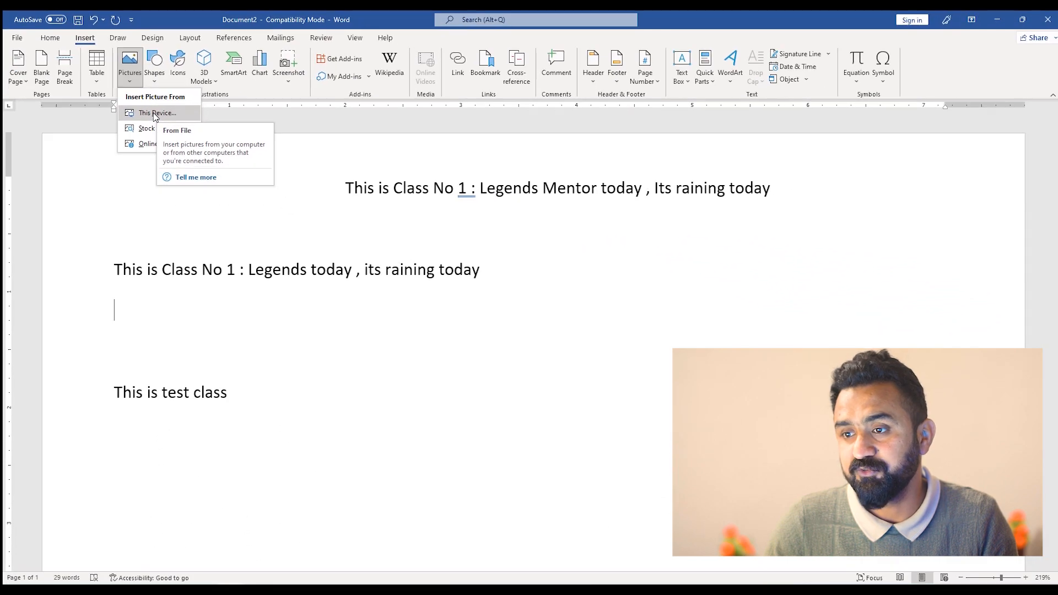
click(155, 114)
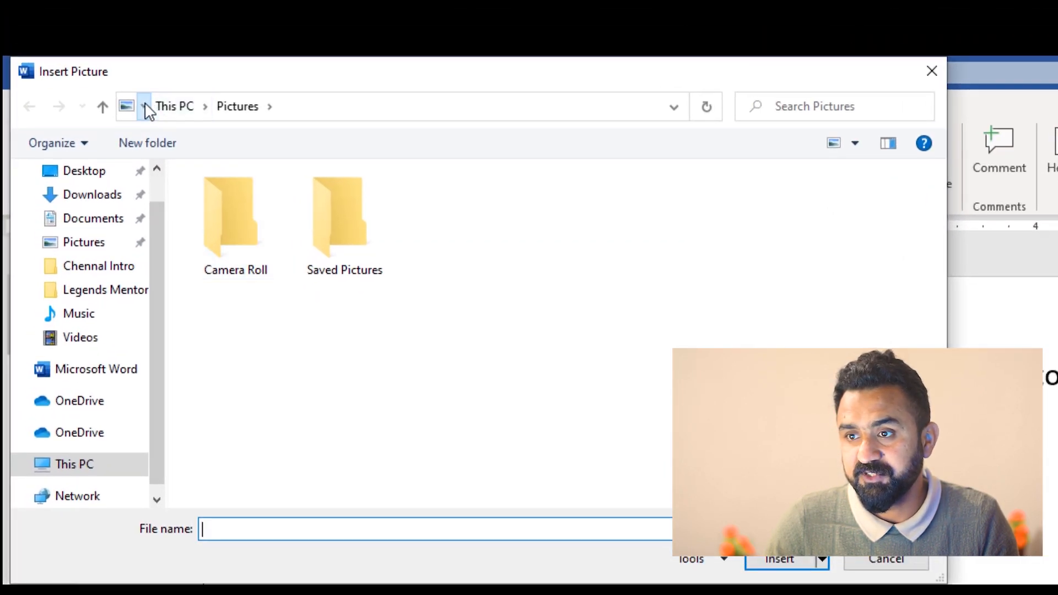
click(116, 79)
click(158, 114)
click(144, 106)
click(157, 134)
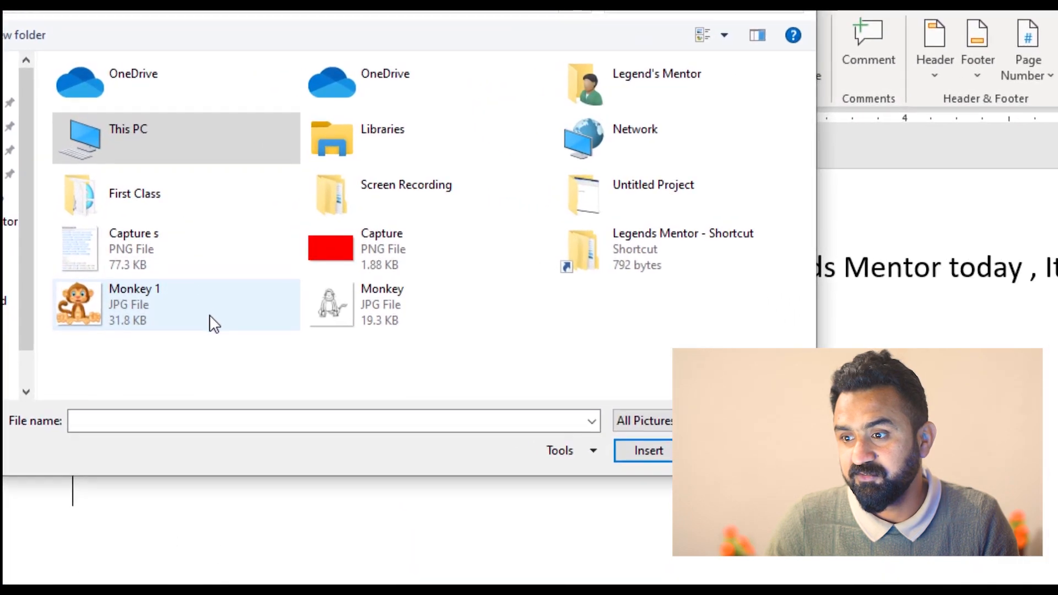
click(338, 311)
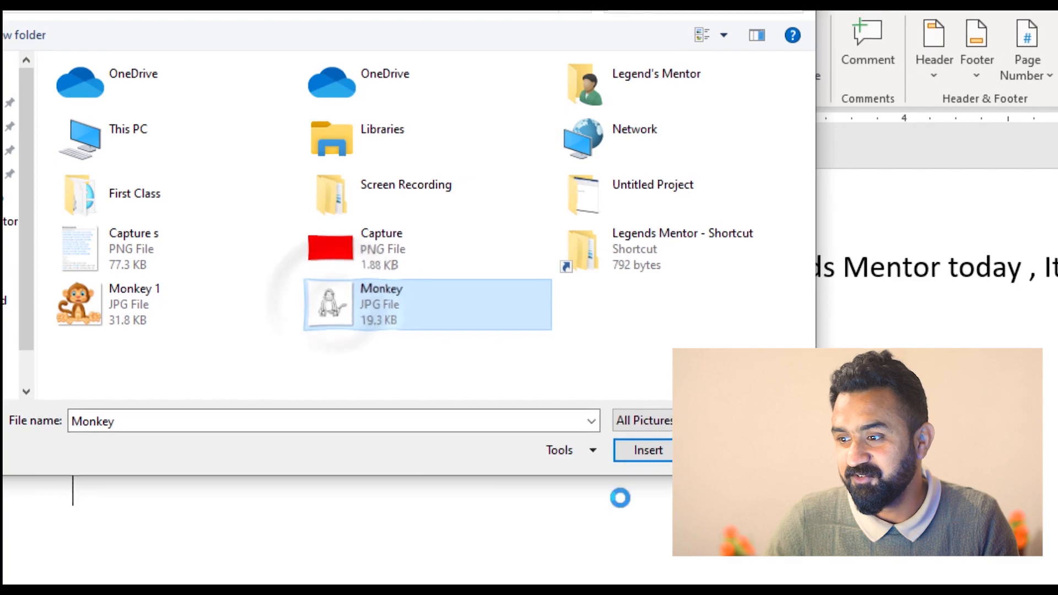
click(530, 365)
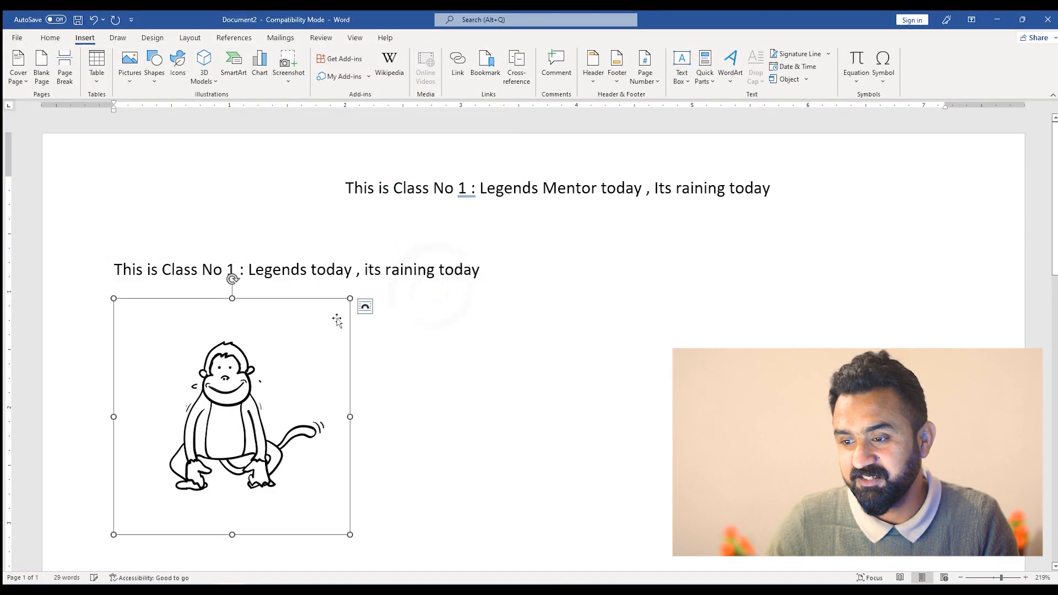
Try to move the inline monkey picture to the end of the second text line and undo the move.
scroll(335, 321, down, 2)
click(411, 367)
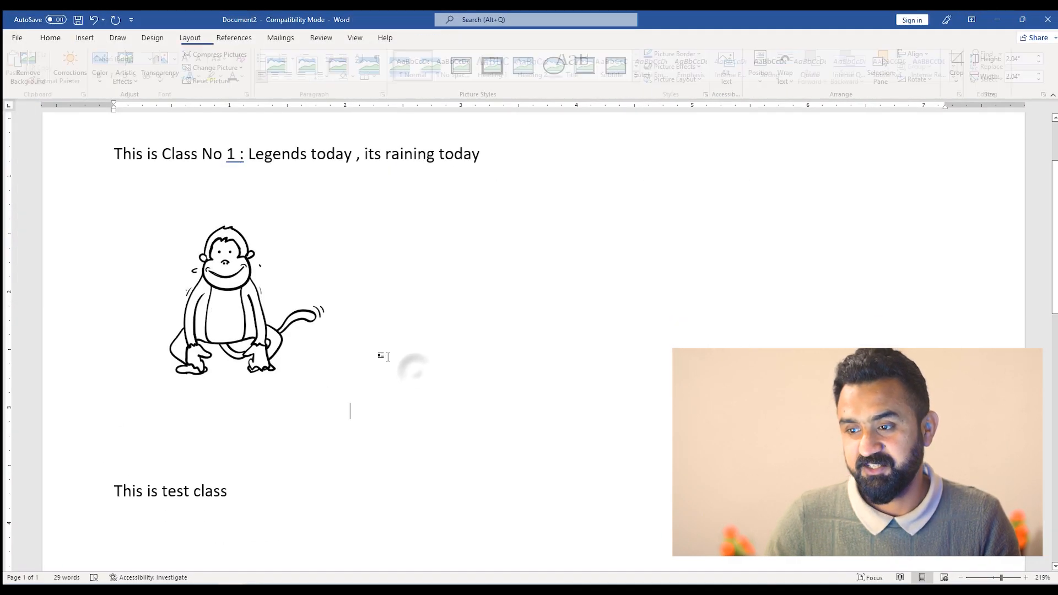
click(271, 324)
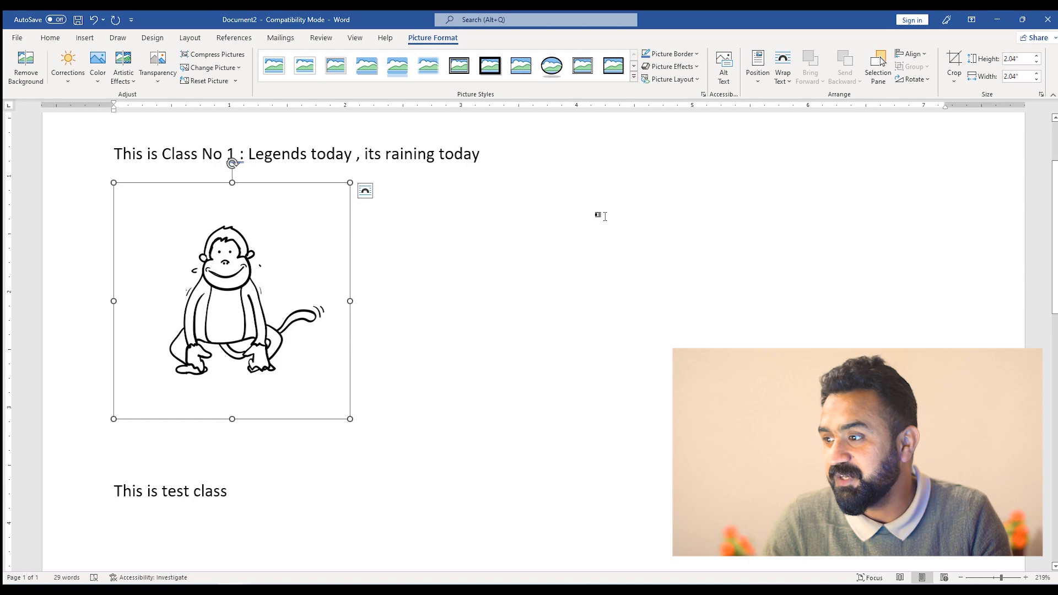
scroll(354, 420, up, 3)
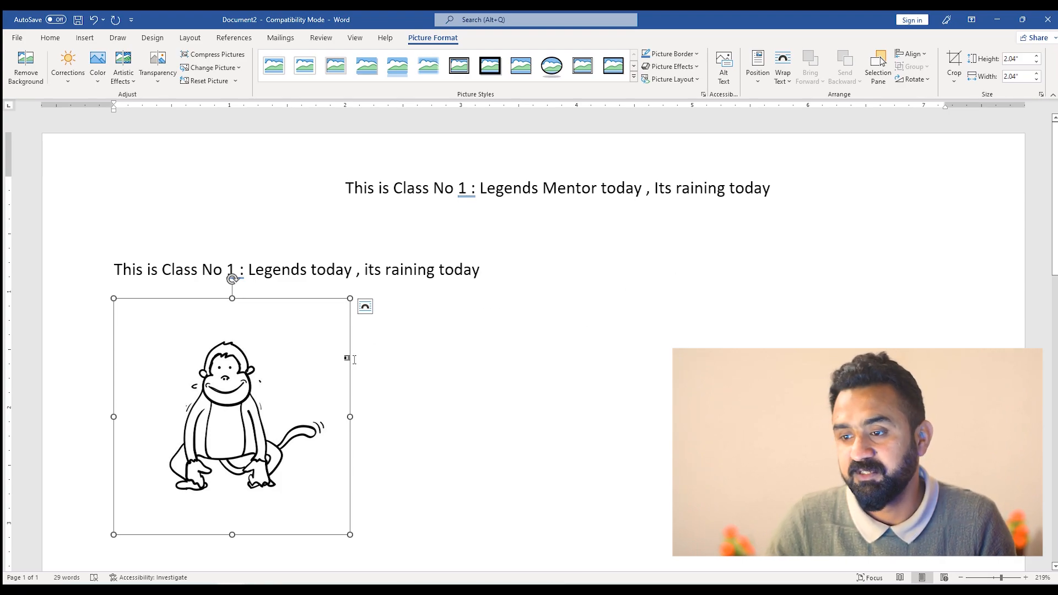
drag(228, 410, 562, 297)
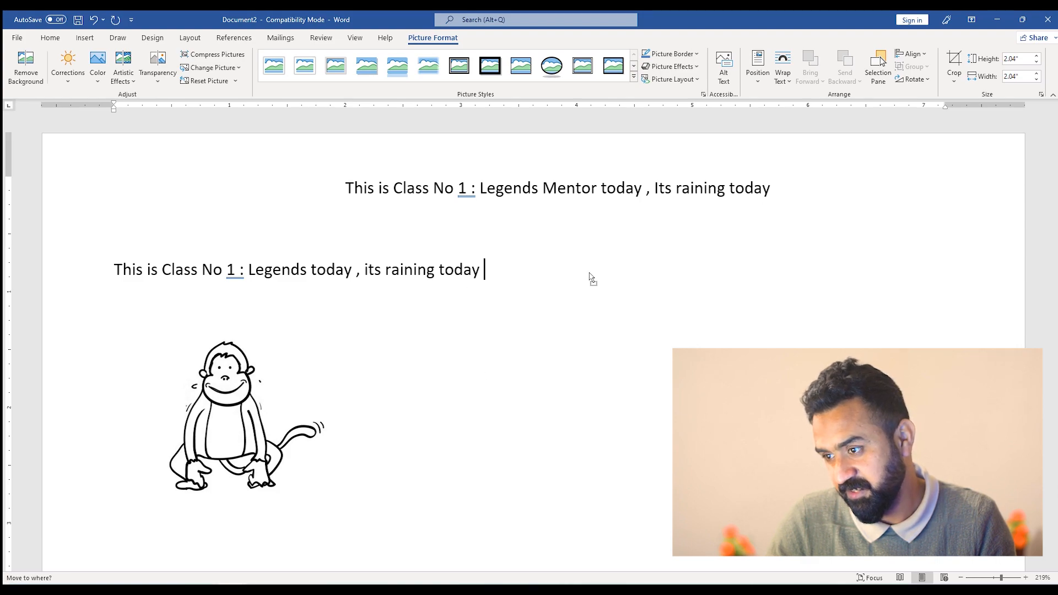
drag(590, 277, 590, 274)
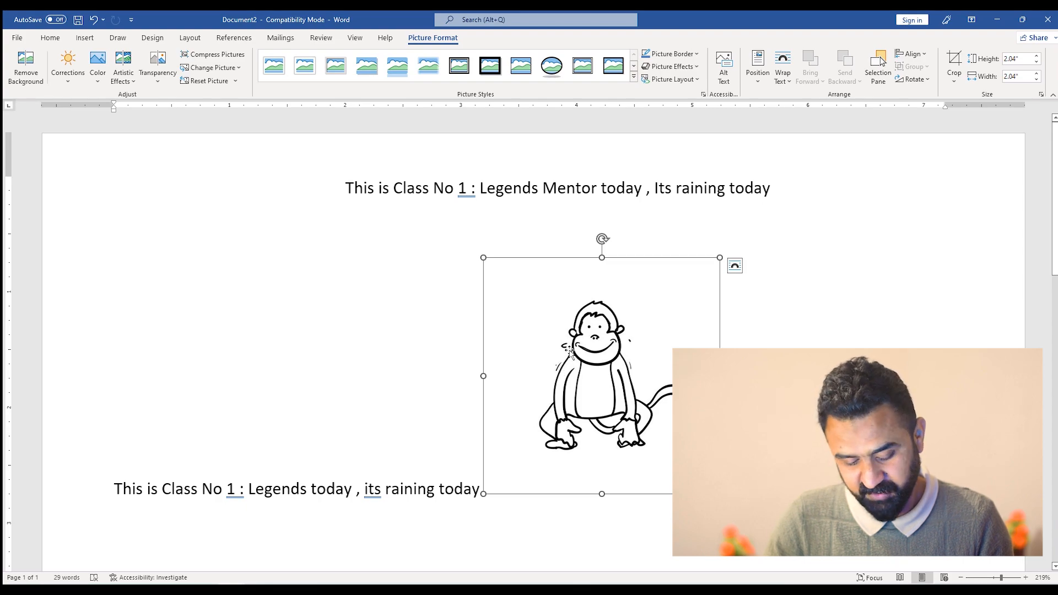
key(ctrl+z)
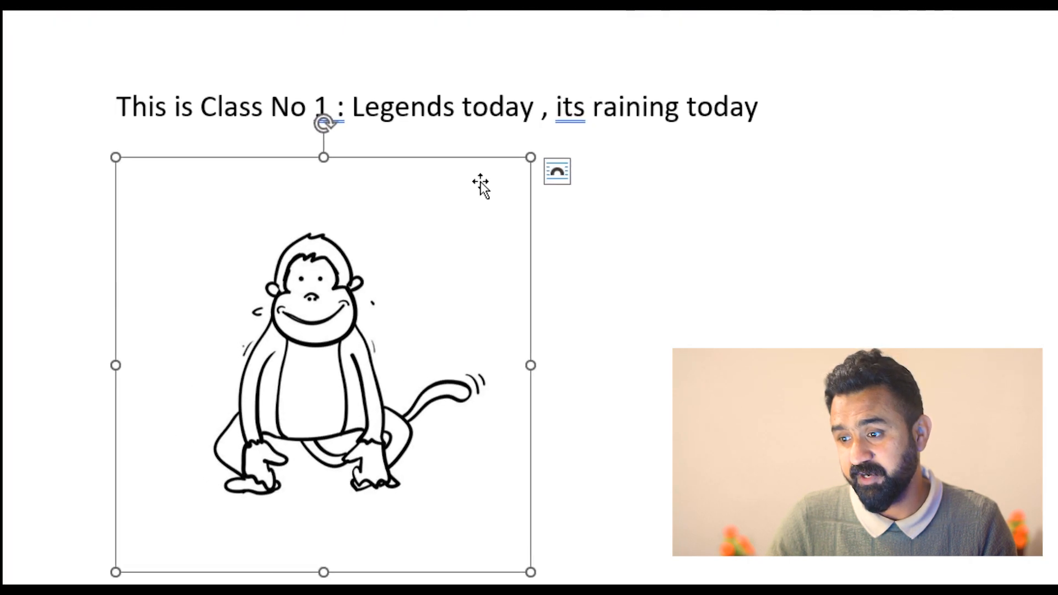
Set the monkey picture's layout to Behind Text and move it to the right of the second text line, beneath the first line.
click(569, 163)
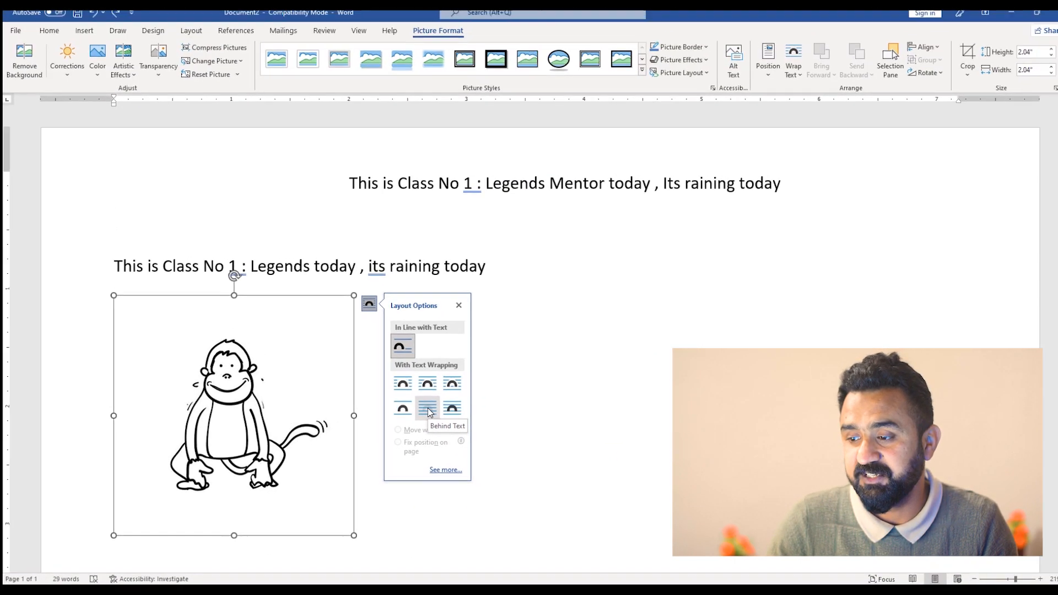
click(429, 409)
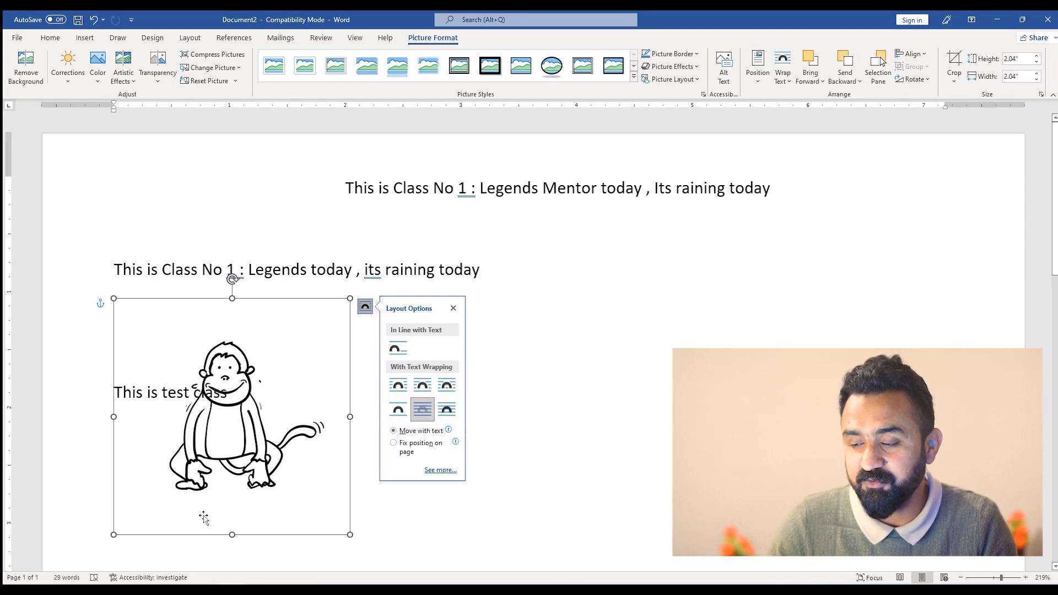
click(377, 563)
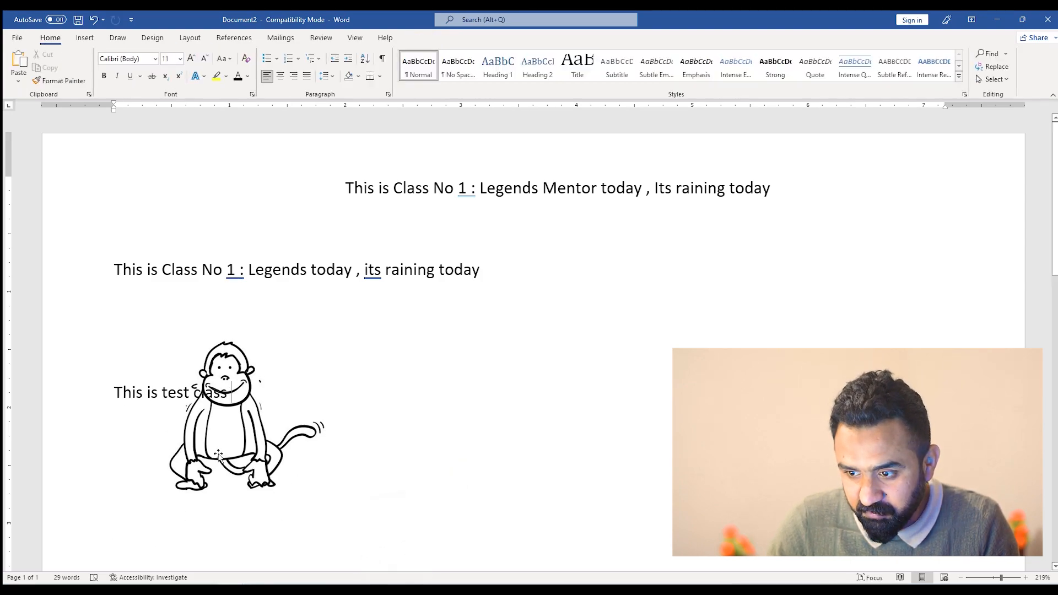
drag(218, 450, 605, 360)
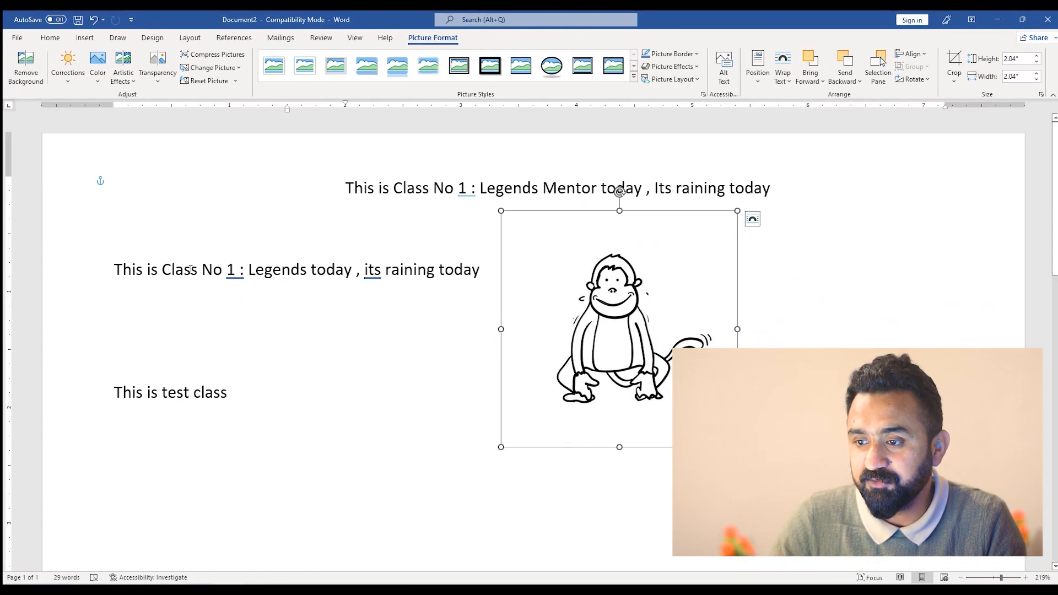
click(190, 269)
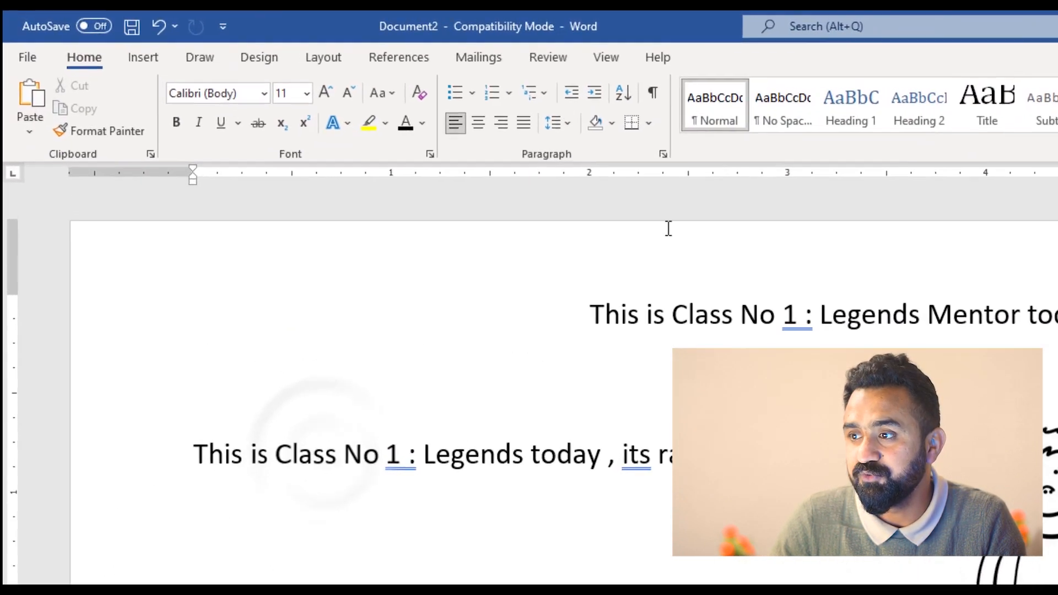